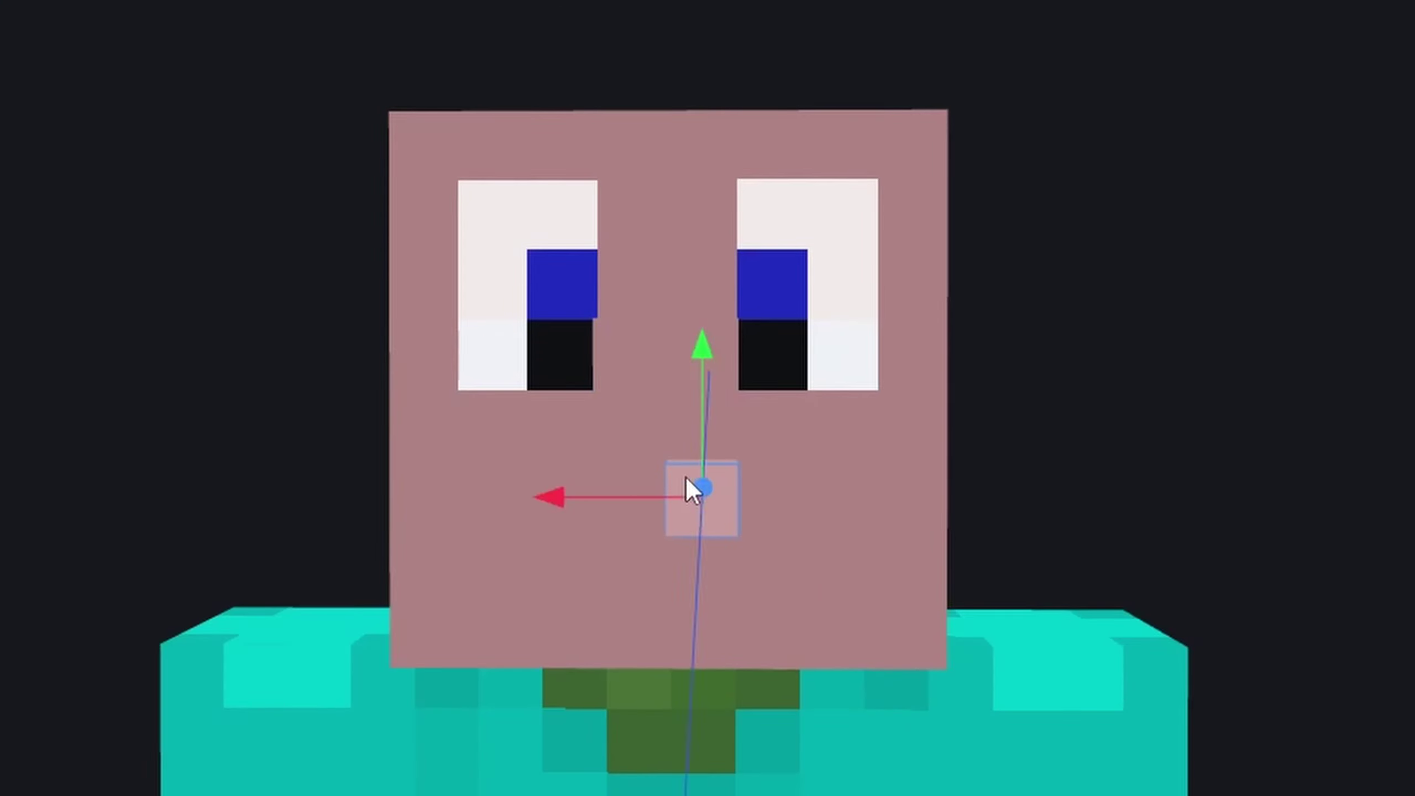
- Slide the nose cube up into place on the zombie's face
{"action": "left_click_drag", "start_coordinate": [687, 479], "coordinate": [641, 395]}
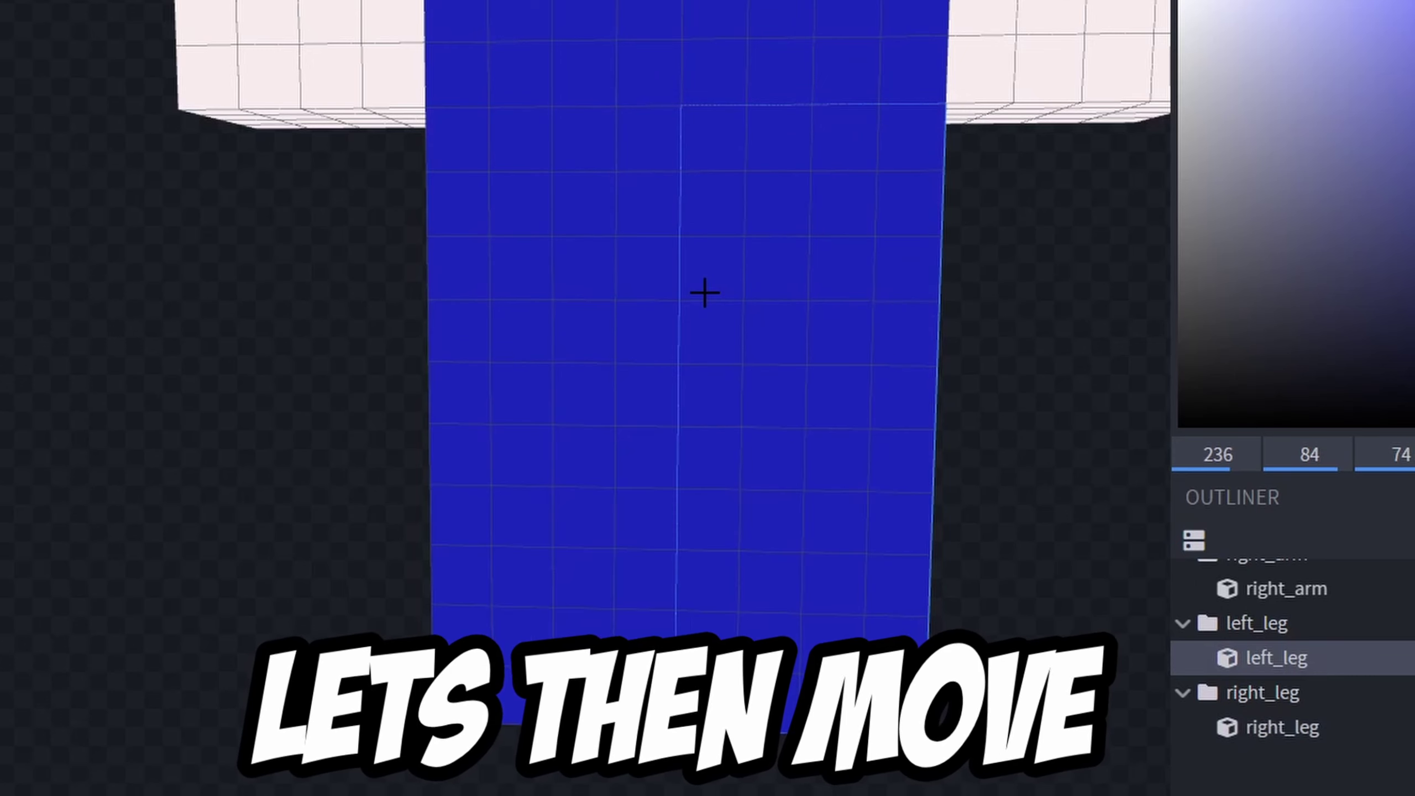
- Orbit the view to inspect the right side of the leg
{"action": "left_click_drag", "start_coordinate": [938, 363], "coordinate": [893, 386]}
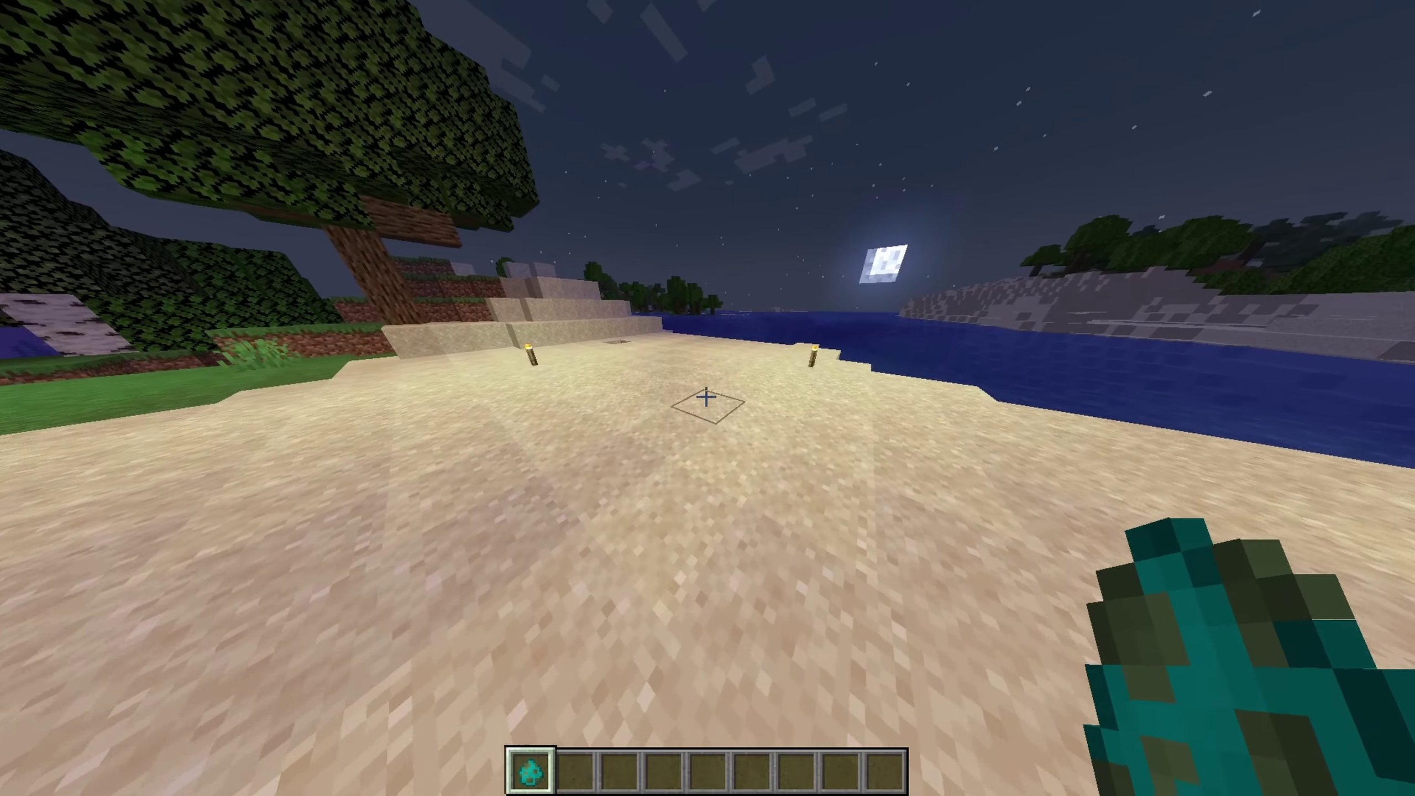
- Spawn the Mario zombie on the beach, then swap the spawn egg out and back in
{"action": "right_click", "coordinate": [708, 398]}
{"action": "key", "text": "2"}
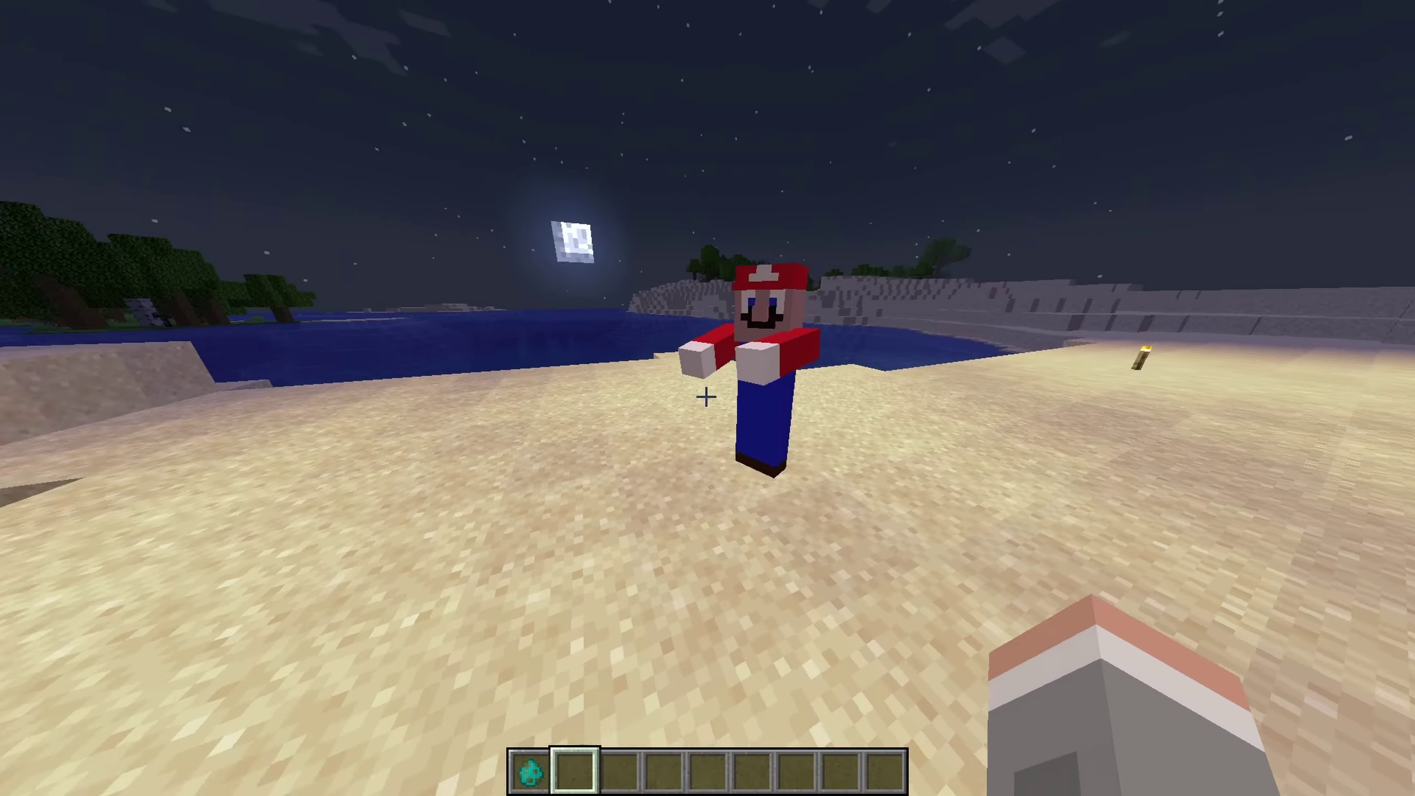
{"action": "key", "text": "1"}
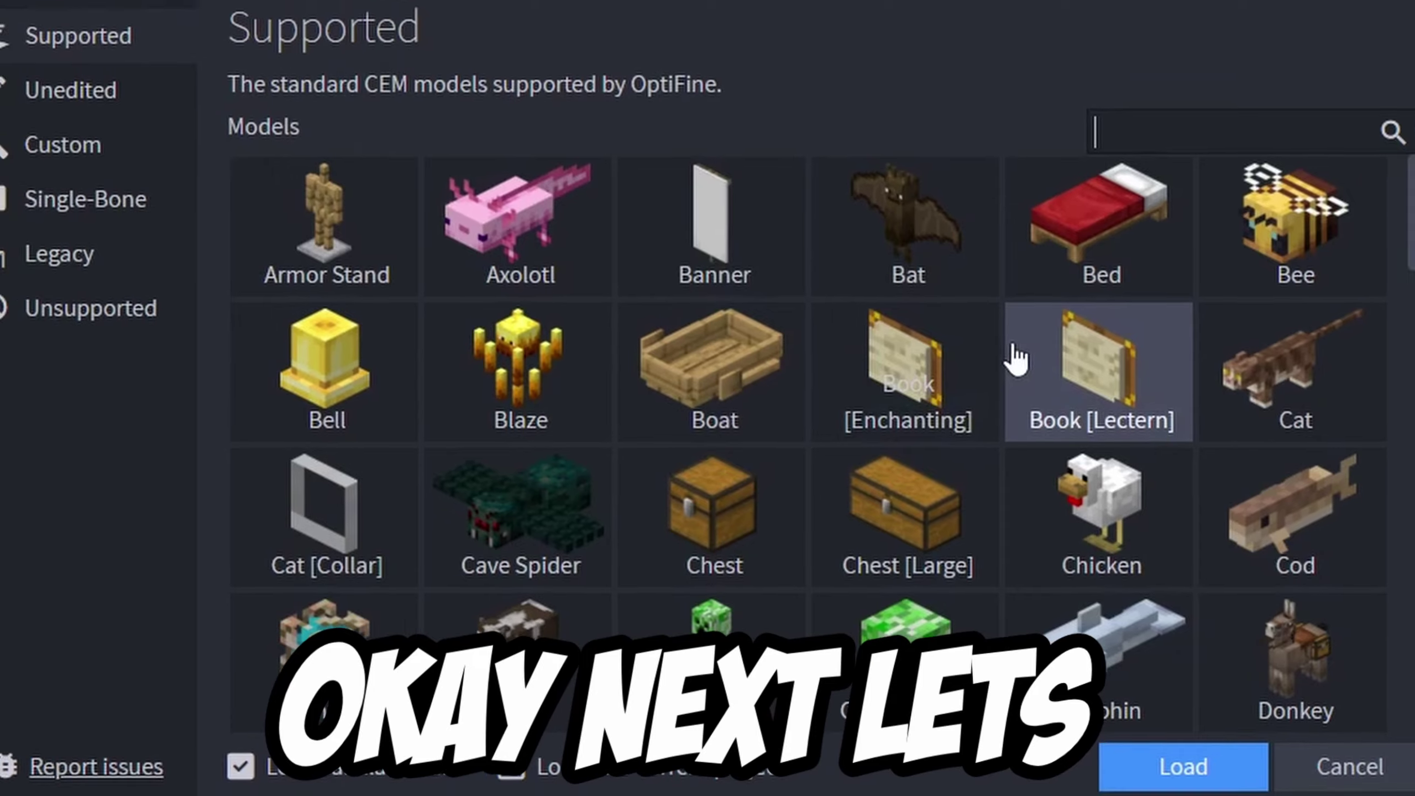
- Load the Creeper template, delete a back leg, and move leg4 aside
{"action": "scroll", "coordinate": [1017, 359], "scroll_direction": "down", "scroll_amount": 2}
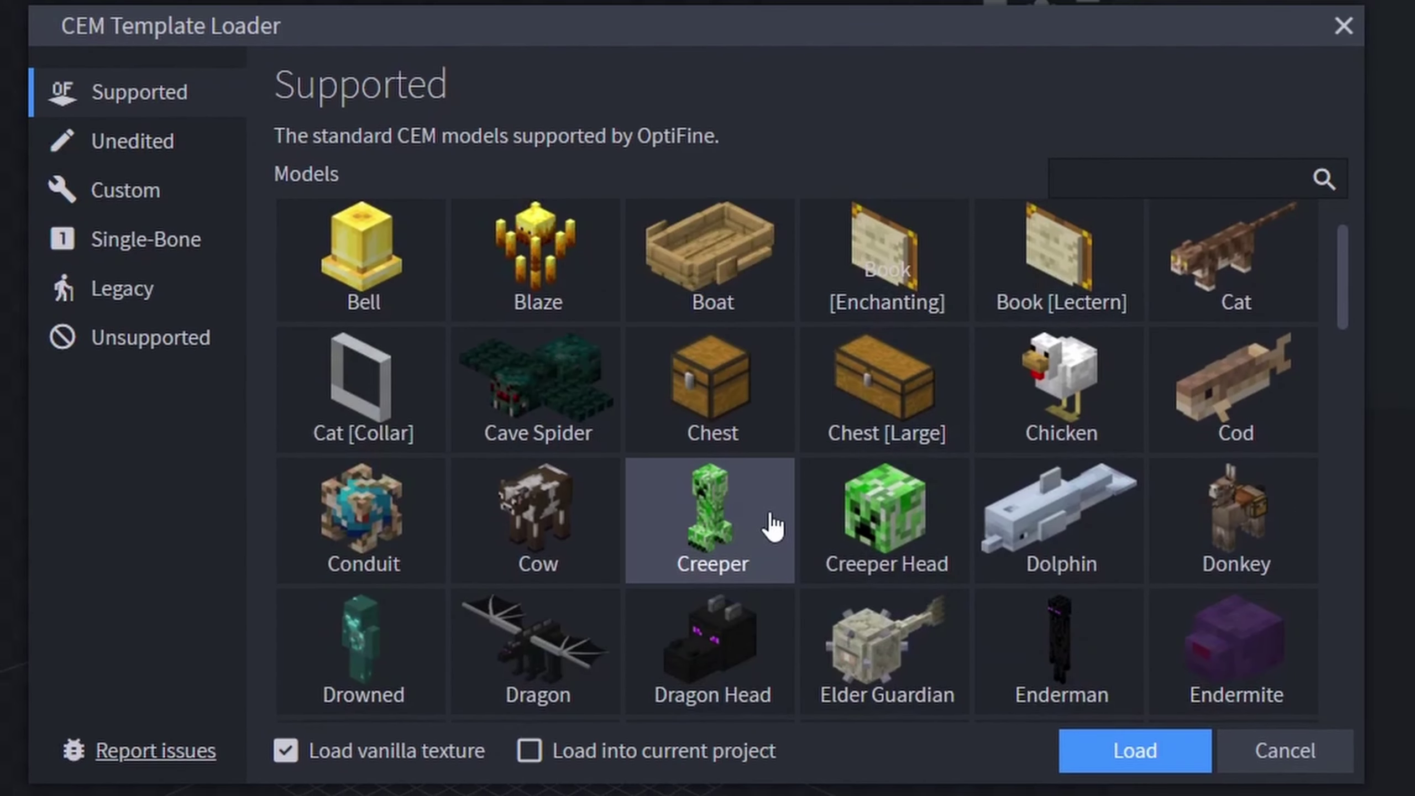
{"action": "left_click", "coordinate": [1187, 758]}
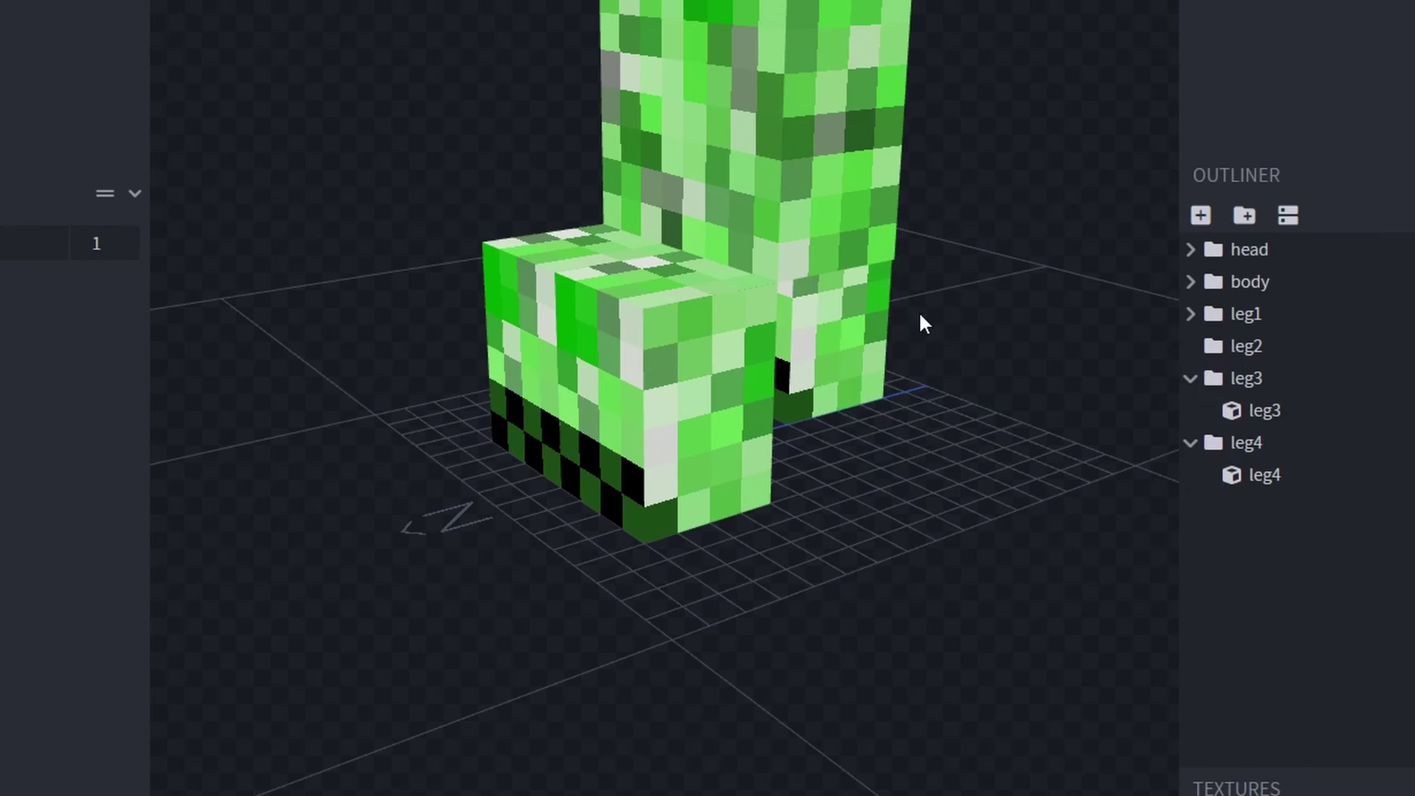
{"action": "left_click", "coordinate": [791, 320]}
{"action": "key", "text": "Delete"}
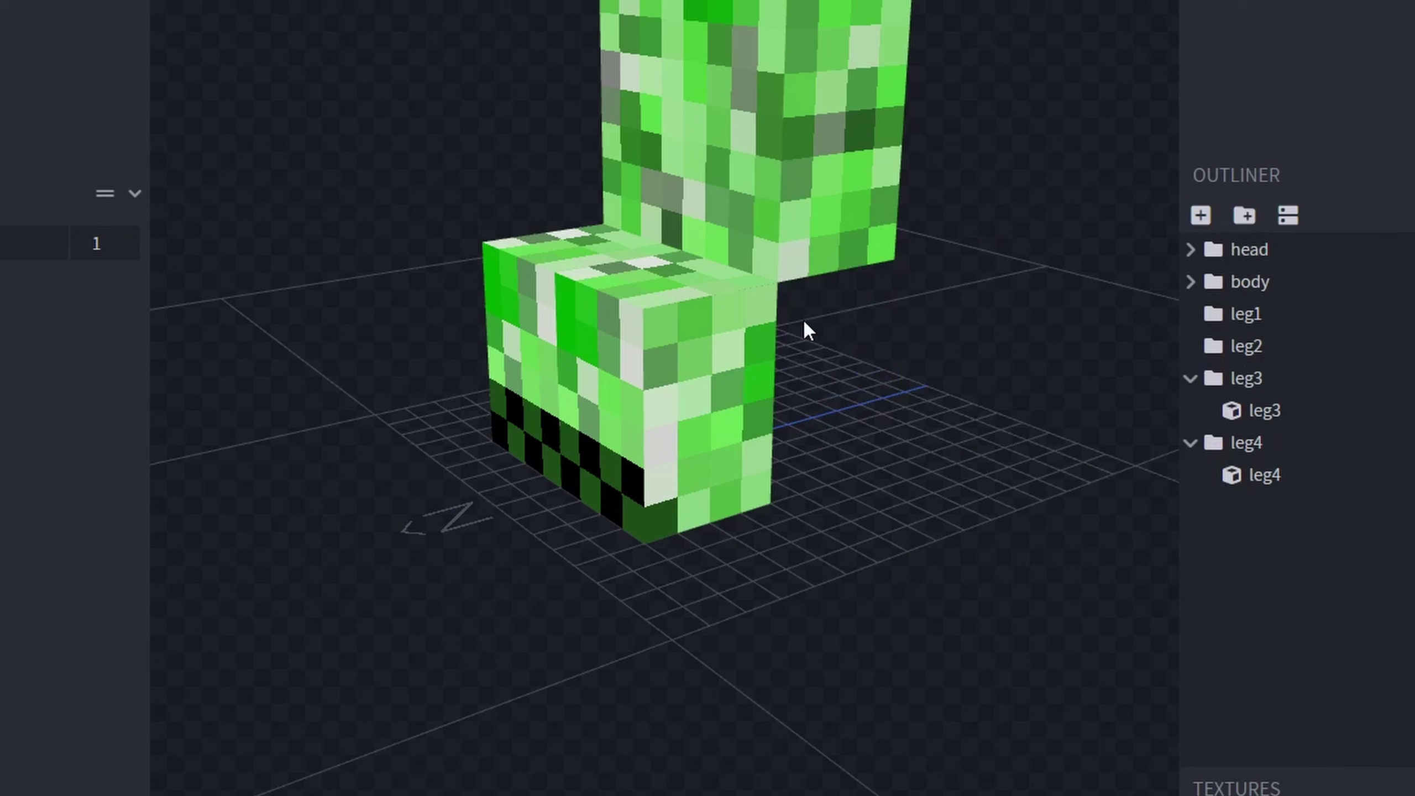
{"action": "left_click", "coordinate": [705, 333]}
{"action": "left_click_drag", "start_coordinate": [705, 334], "coordinate": [834, 319]}
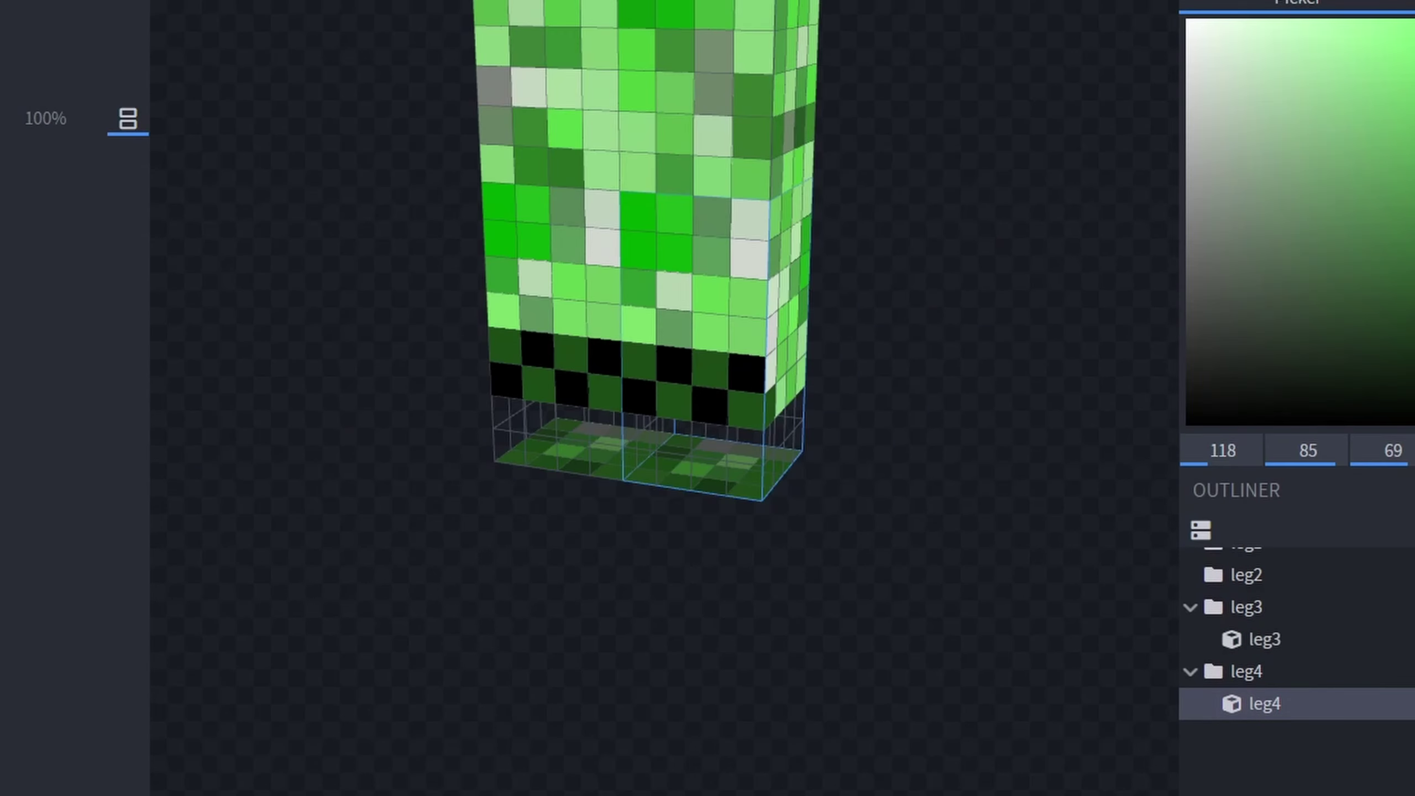
- Fill leg3 and the head top green, reshape the head pieces, and raise the orange cube
{"action": "left_click", "coordinate": [551, 415]}
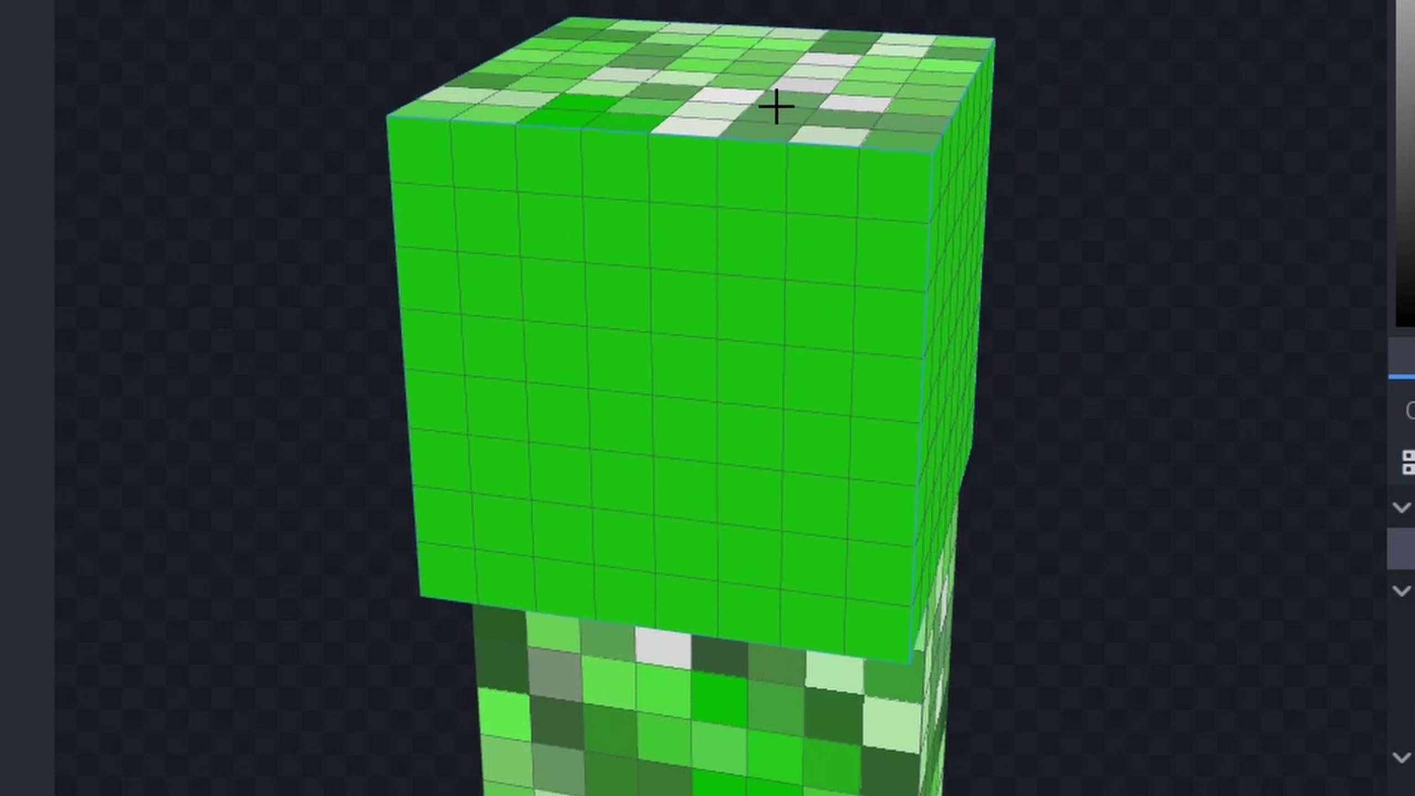
{"action": "left_click", "coordinate": [773, 104]}
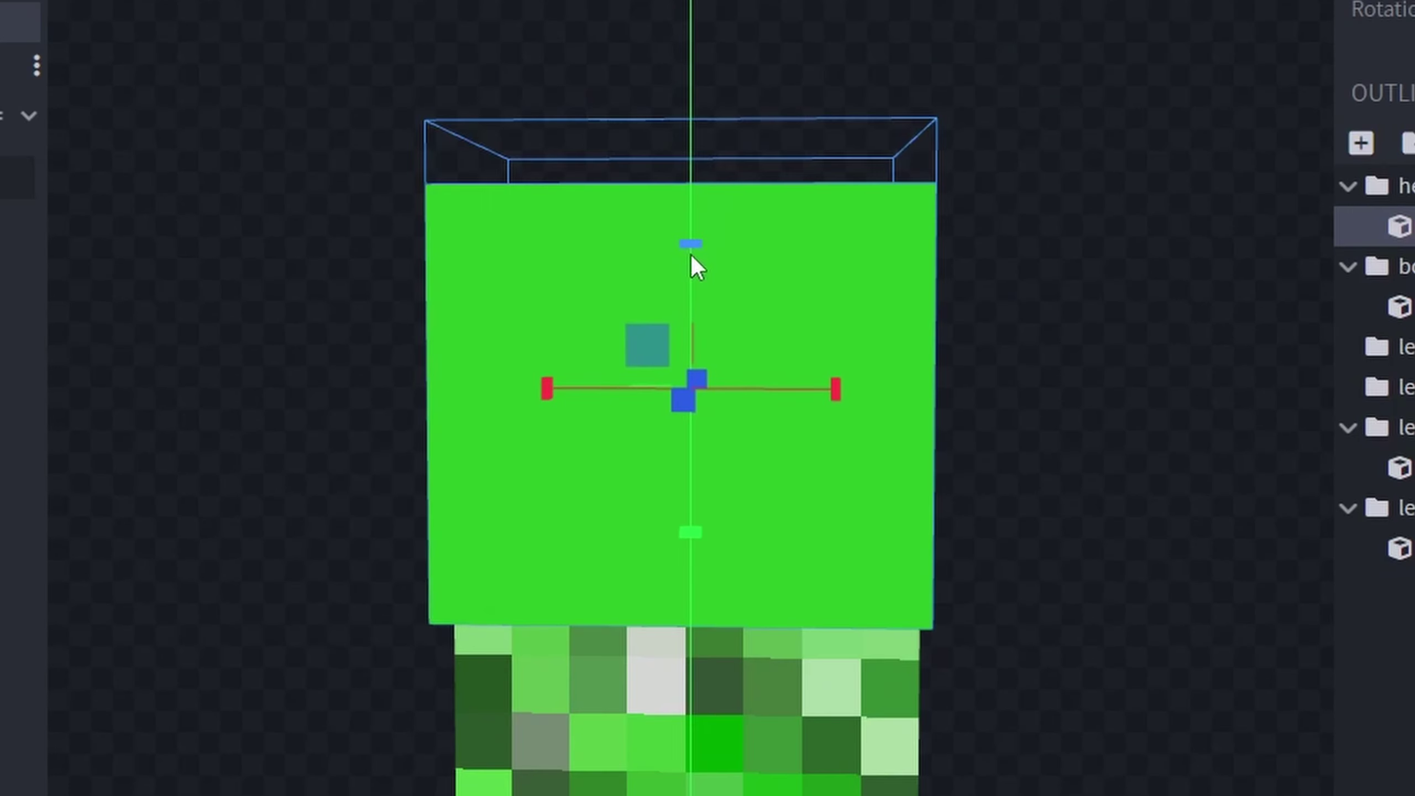
{"action": "left_click_drag", "start_coordinate": [691, 245], "coordinate": [682, 302]}
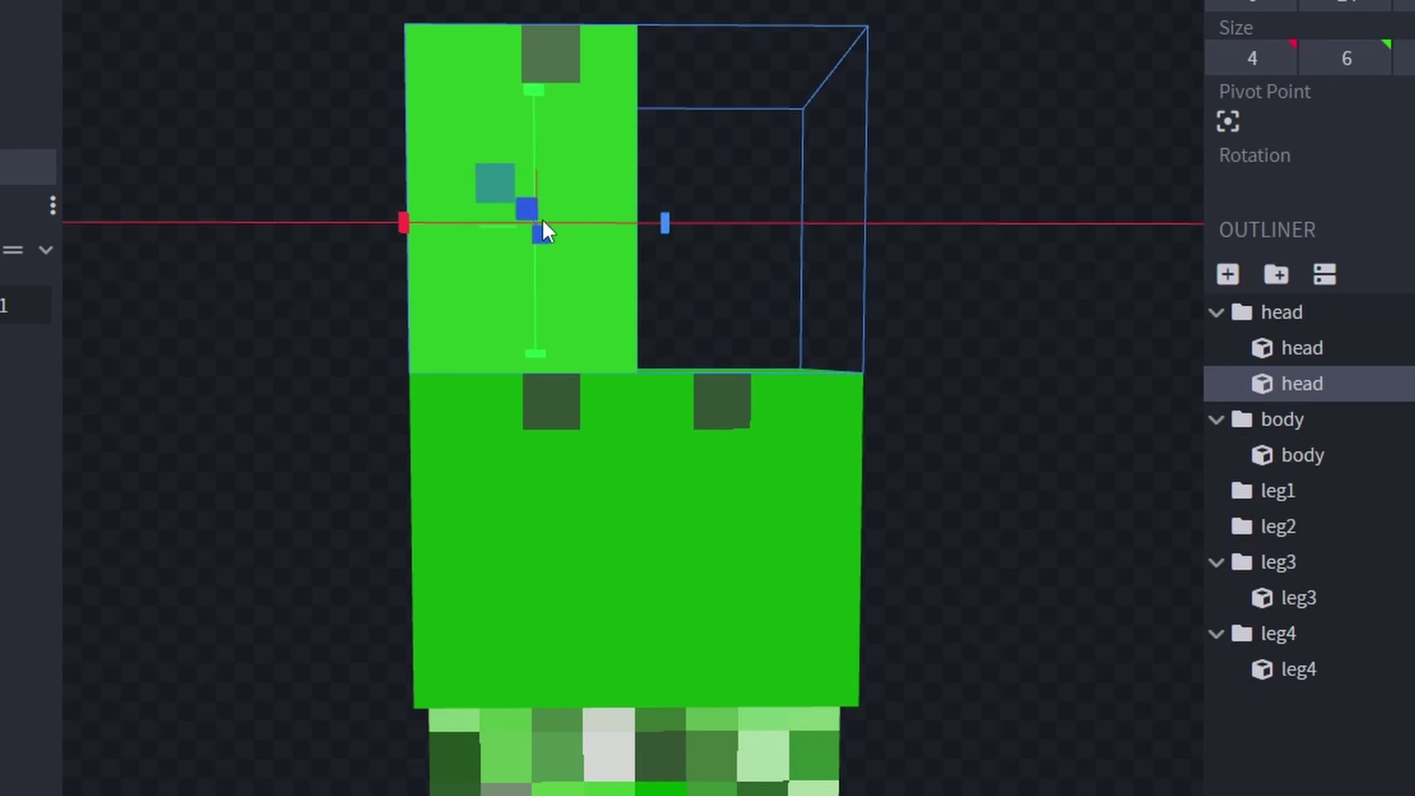
{"action": "left_click_drag", "start_coordinate": [541, 219], "coordinate": [515, 189]}
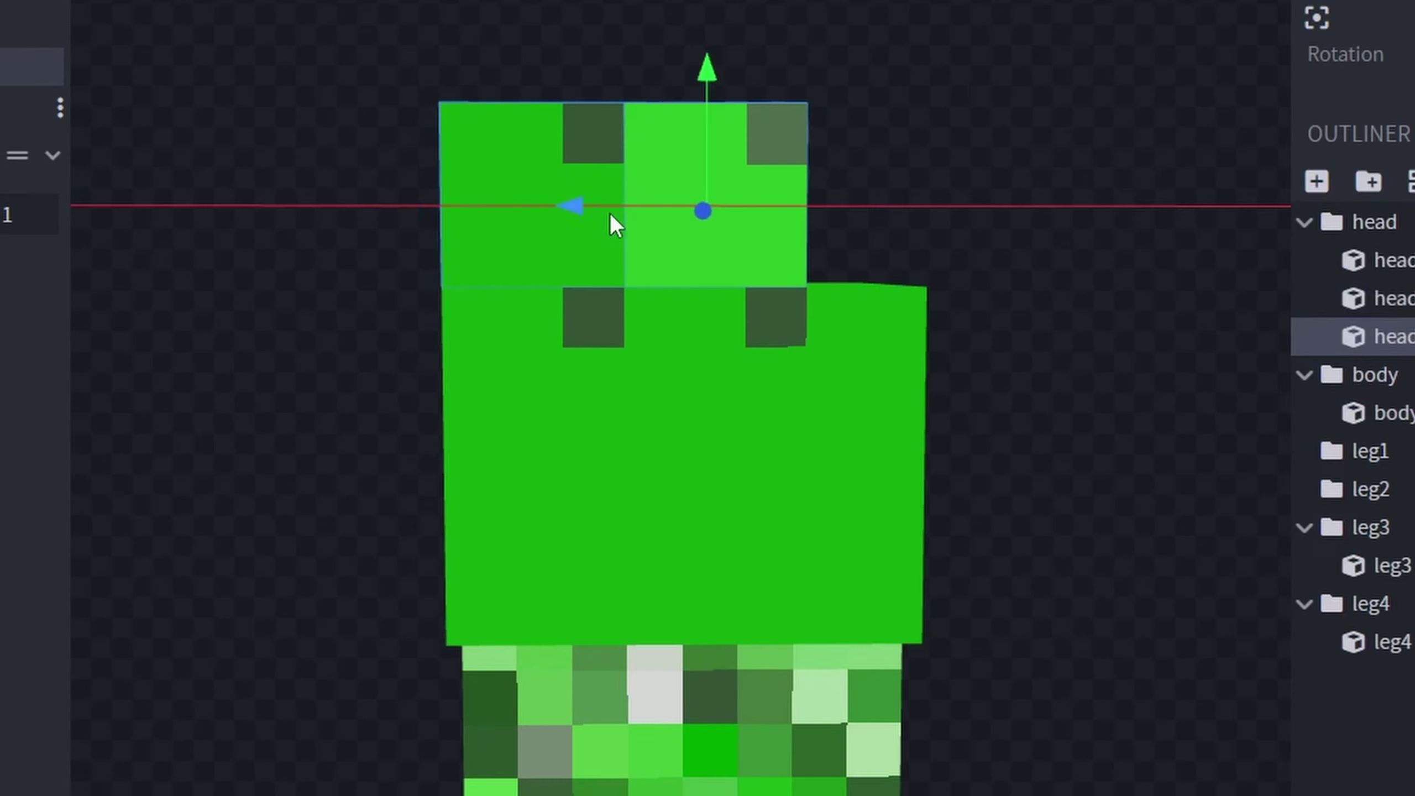
{"action": "left_click_drag", "start_coordinate": [610, 212], "coordinate": [679, 219]}
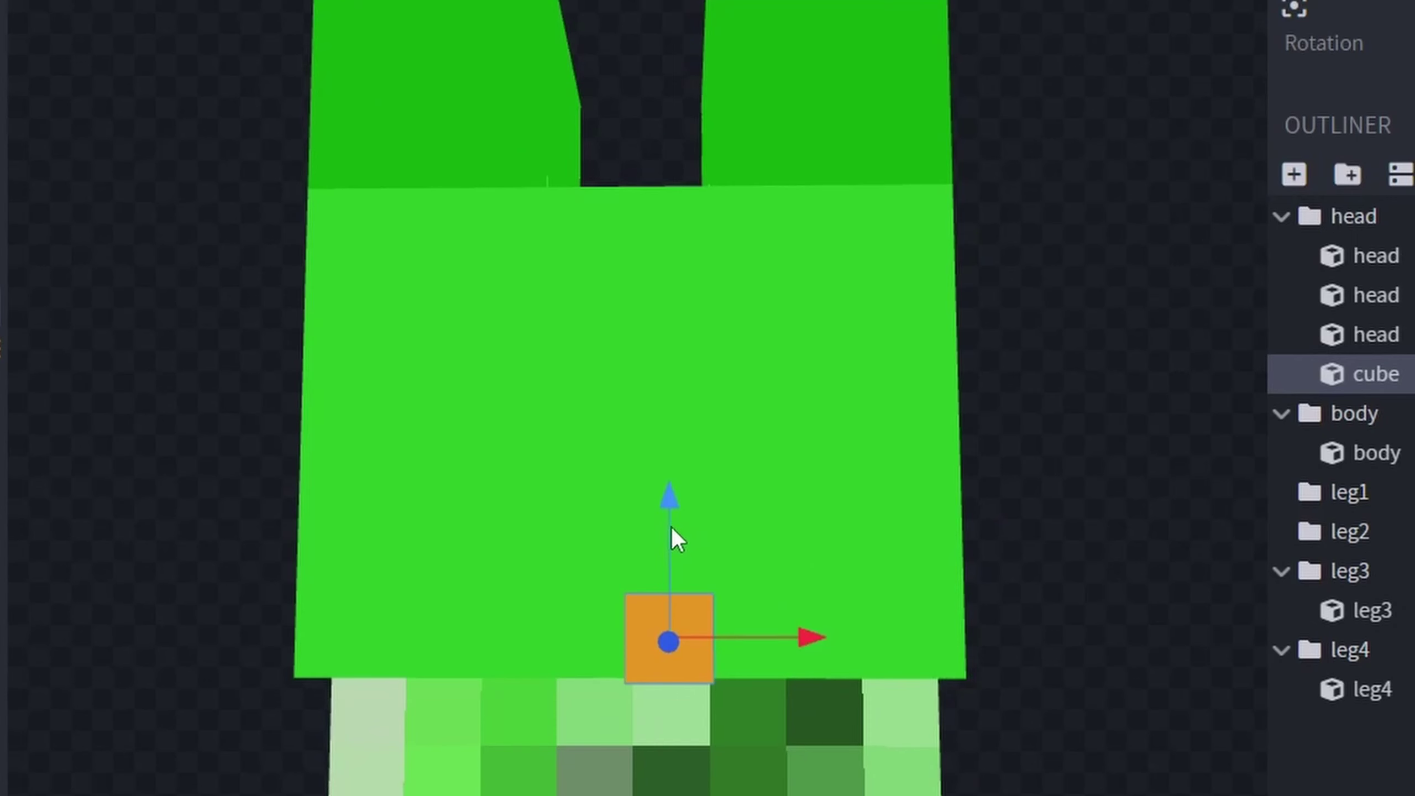
{"action": "left_click_drag", "start_coordinate": [673, 528], "coordinate": [671, 207]}
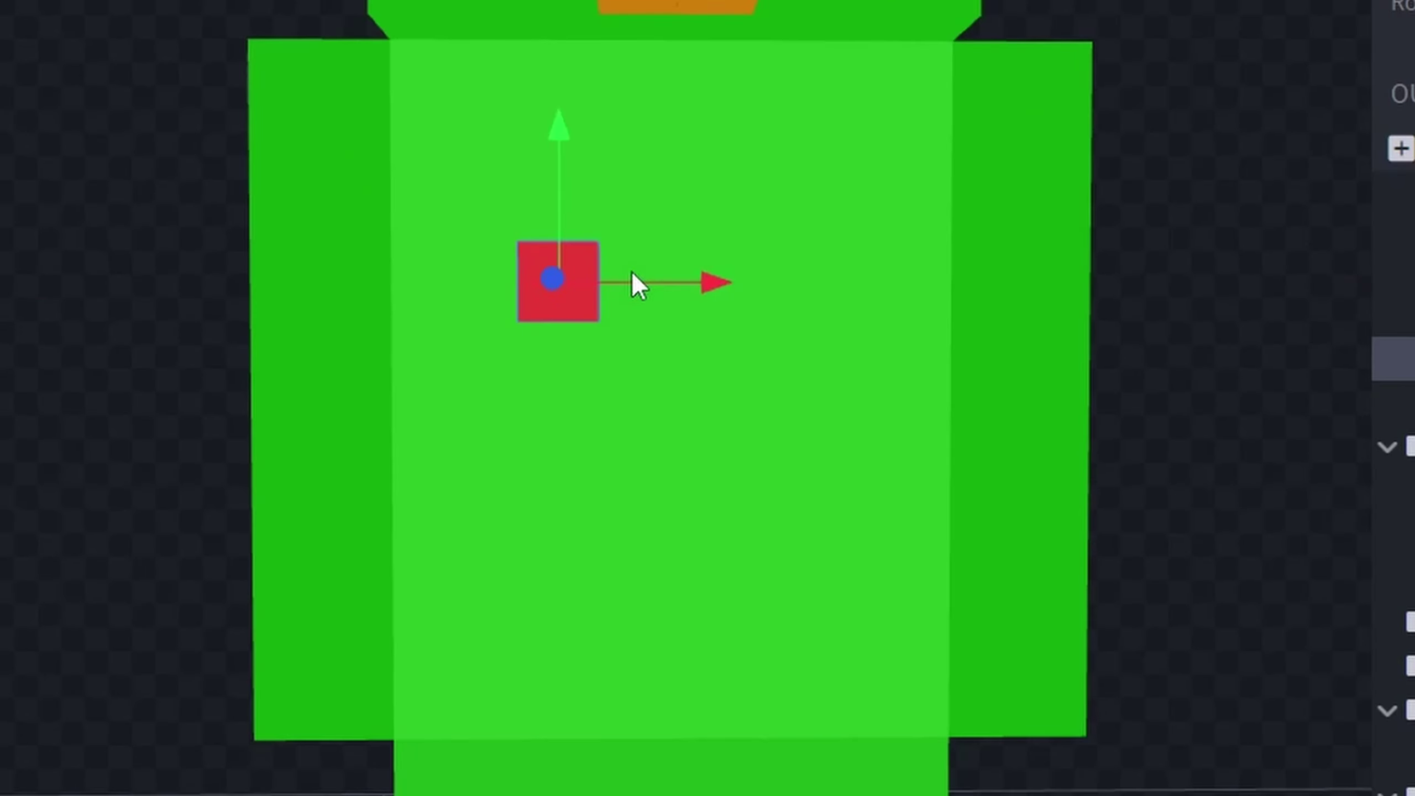
- Bring up the options for a face on Yoshi's body
{"action": "right_click", "coordinate": [632, 273]}
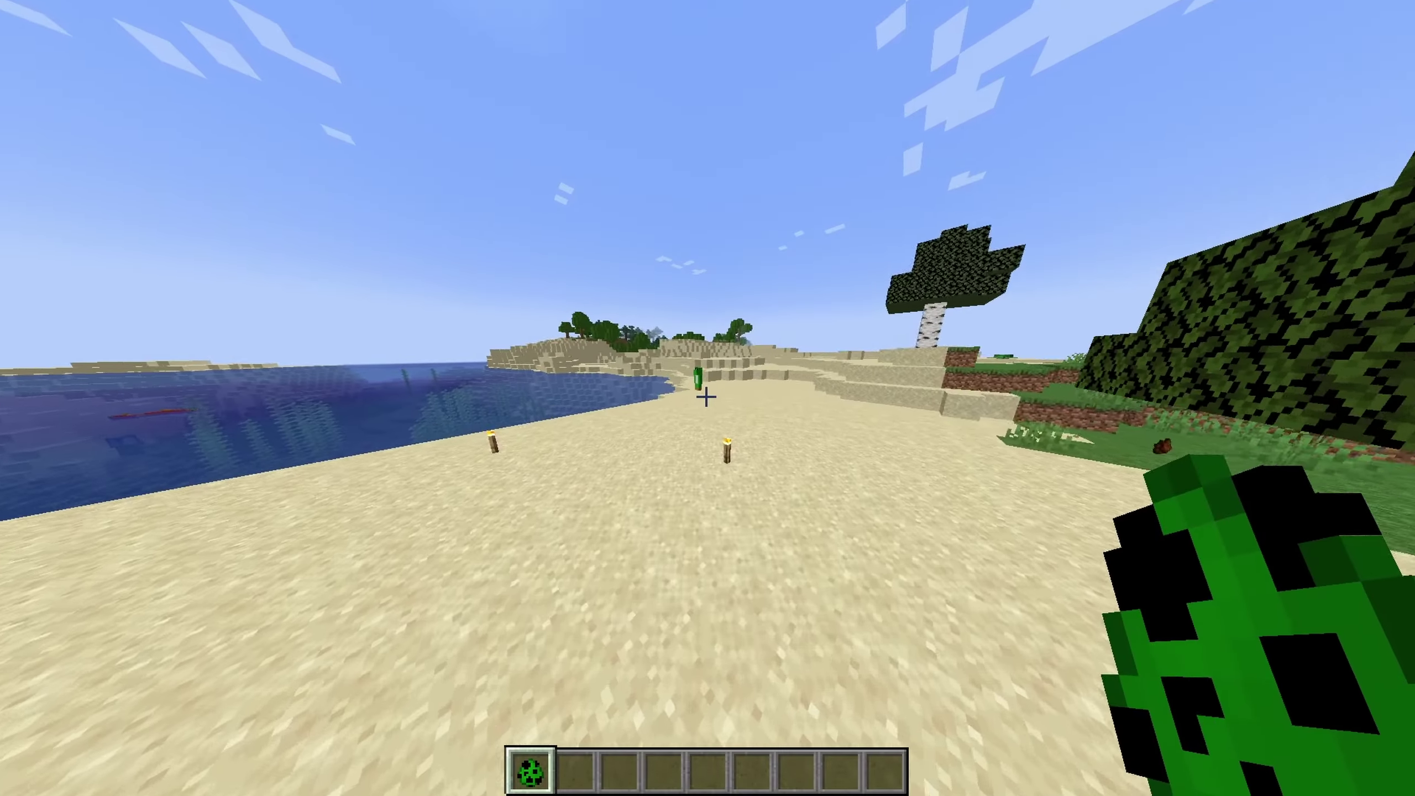
- Walk to the Yoshi creeper, mount it, and spawn two more on the beach
{"action": "key", "text": "w"}
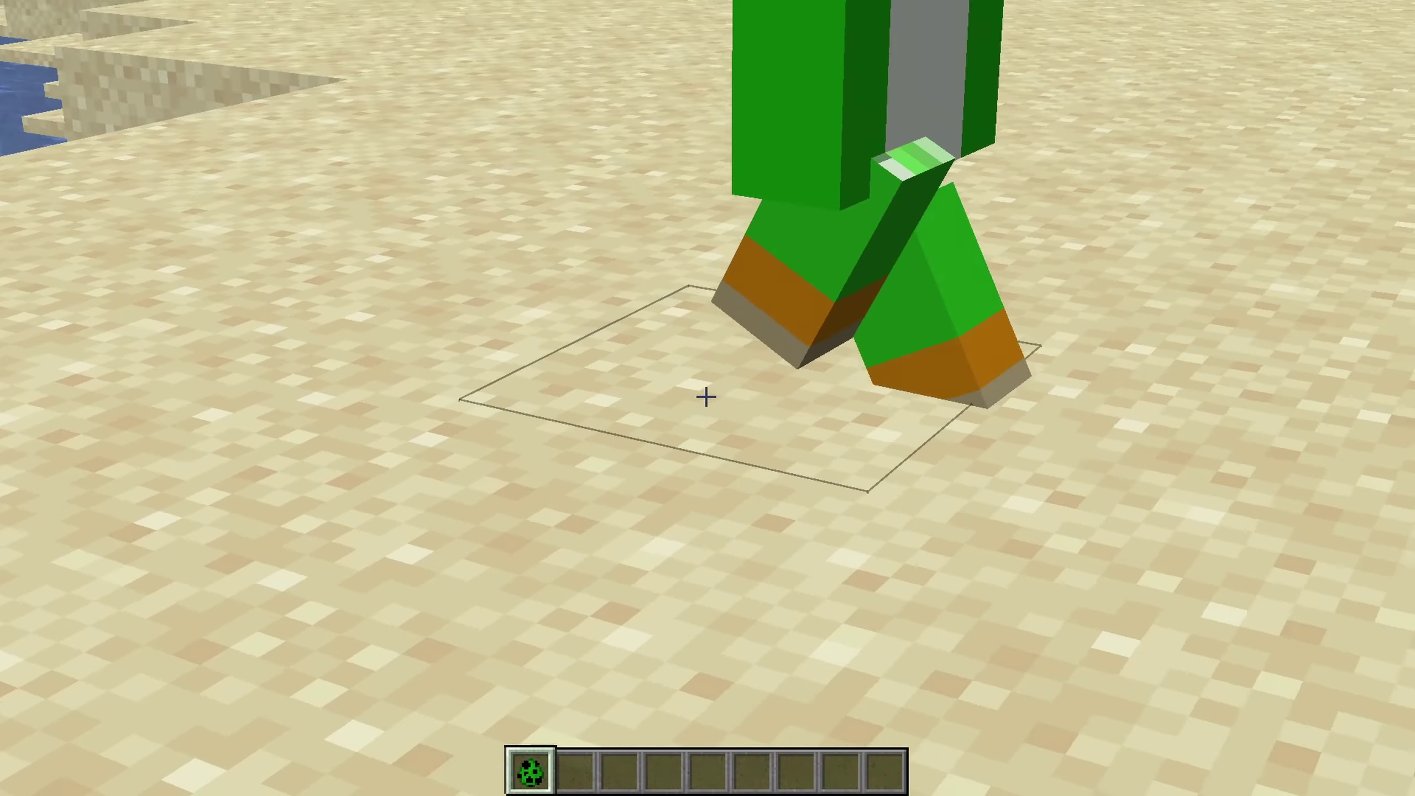
{"action": "right_click", "coordinate": [706, 397]}
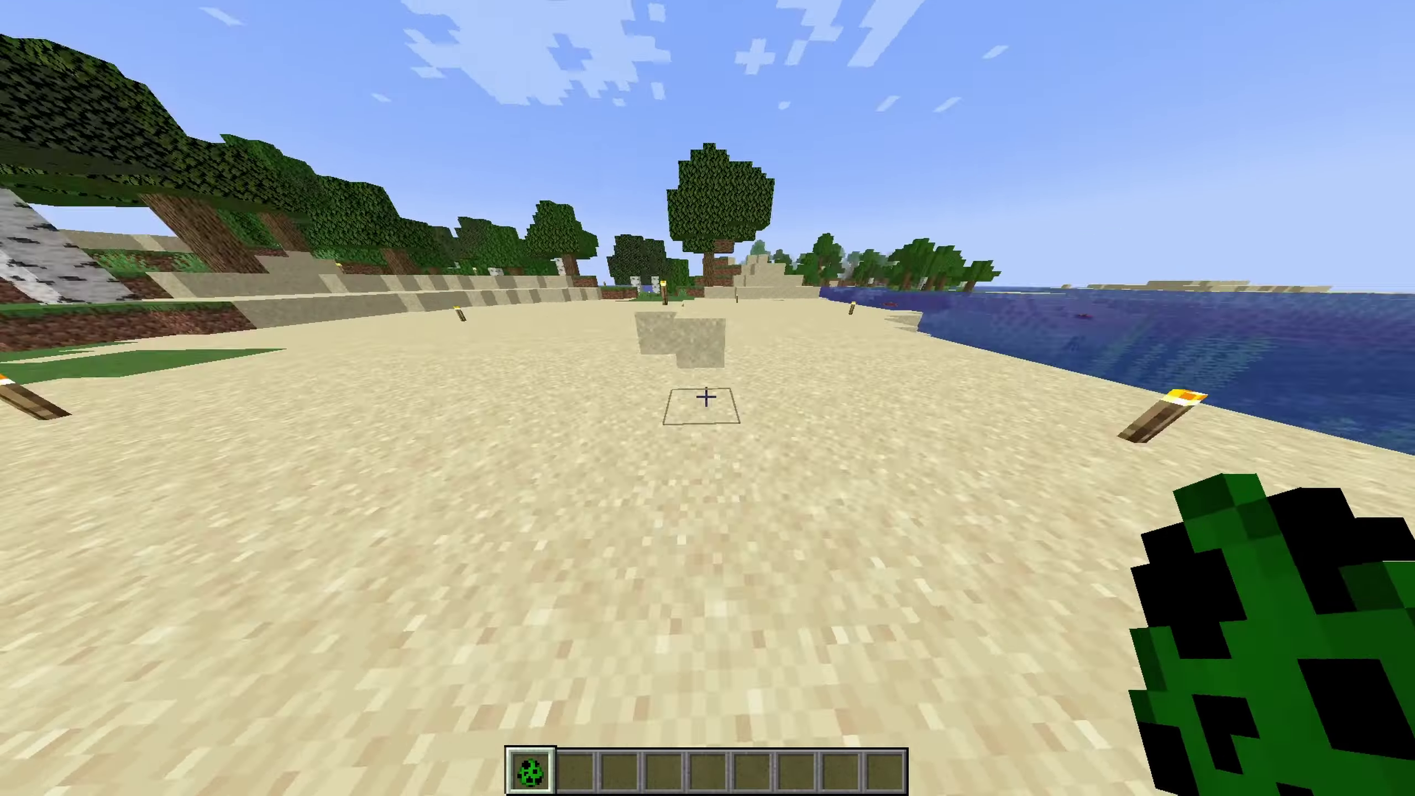
{"action": "right_click", "coordinate": [706, 397]}
{"action": "right_click", "coordinate": [706, 397]}
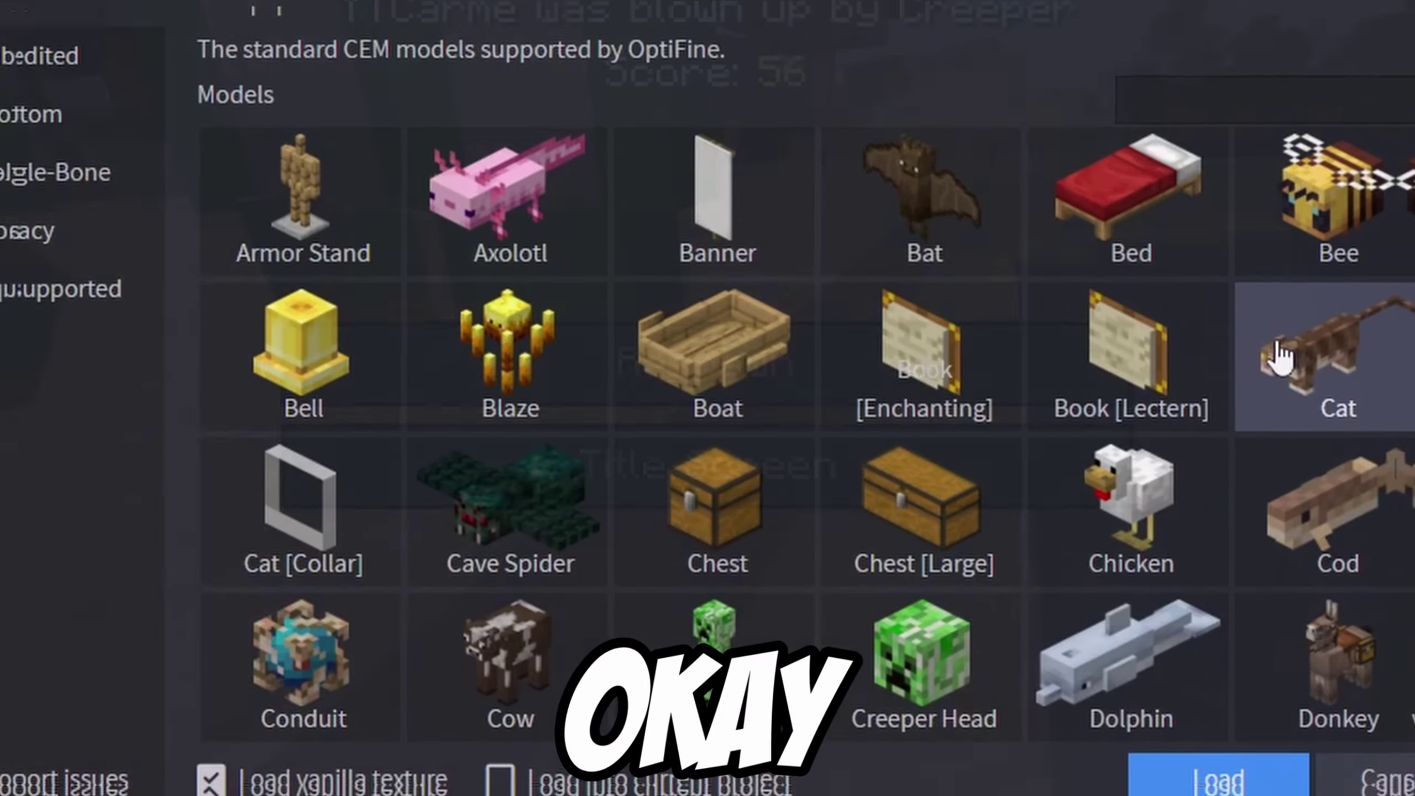
- Load the Ghast template and move the middle tentacle onto the right tentacle's spot
{"action": "scroll", "coordinate": [1271, 369], "scroll_direction": "down", "scroll_amount": 2}
{"action": "scroll", "coordinate": [1272, 368], "scroll_direction": "down", "scroll_amount": 4}
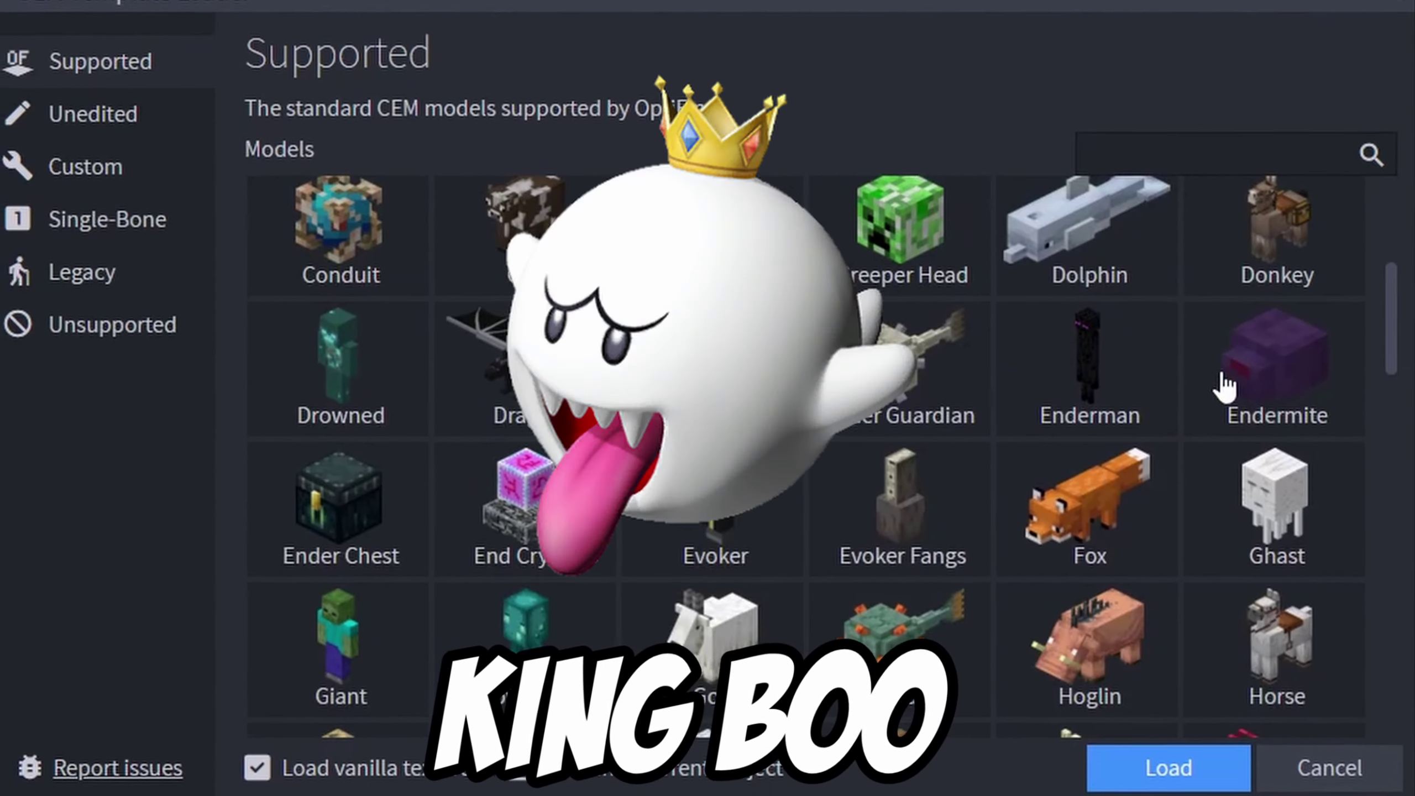
{"action": "left_click", "coordinate": [1281, 491]}
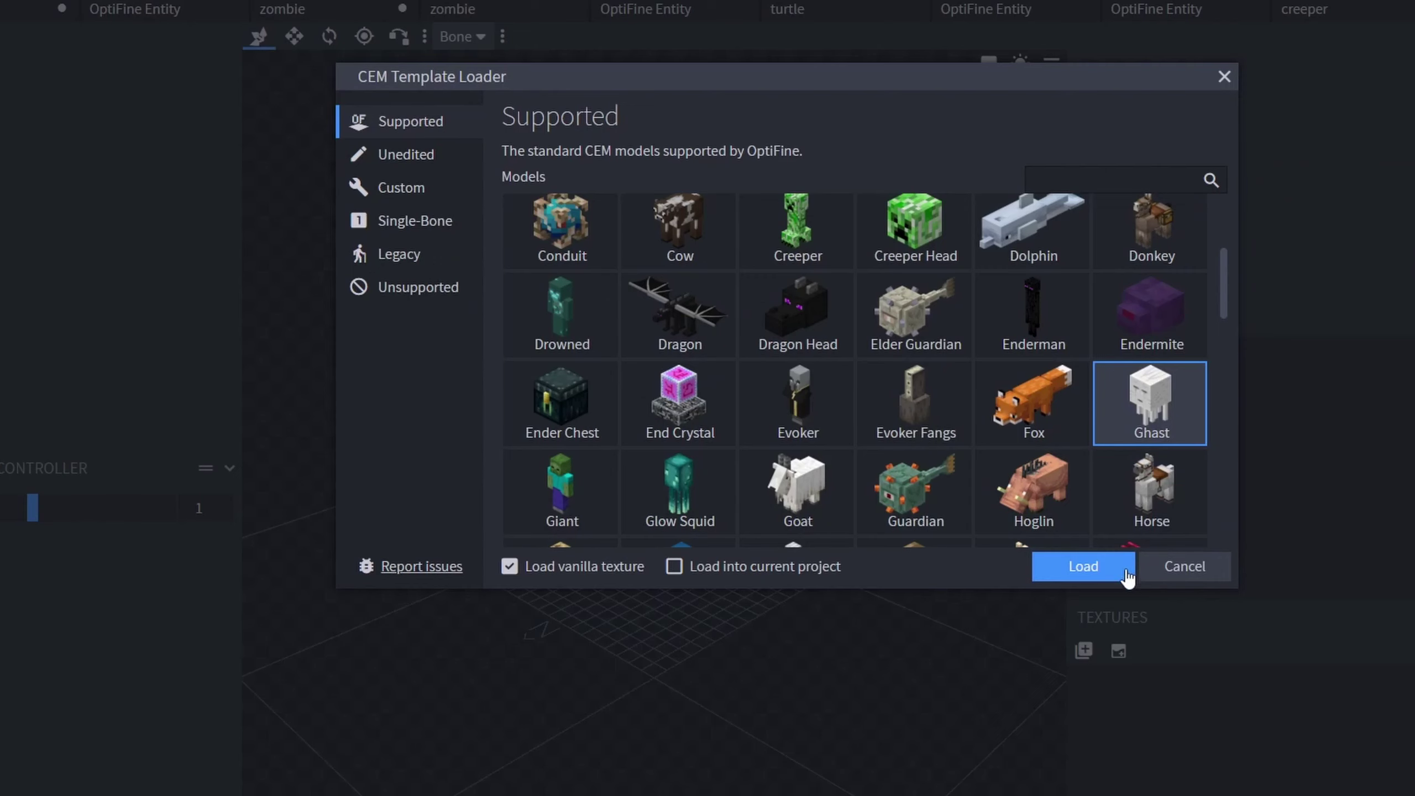
{"action": "left_click", "coordinate": [1082, 567]}
{"action": "left_click", "coordinate": [1125, 582]}
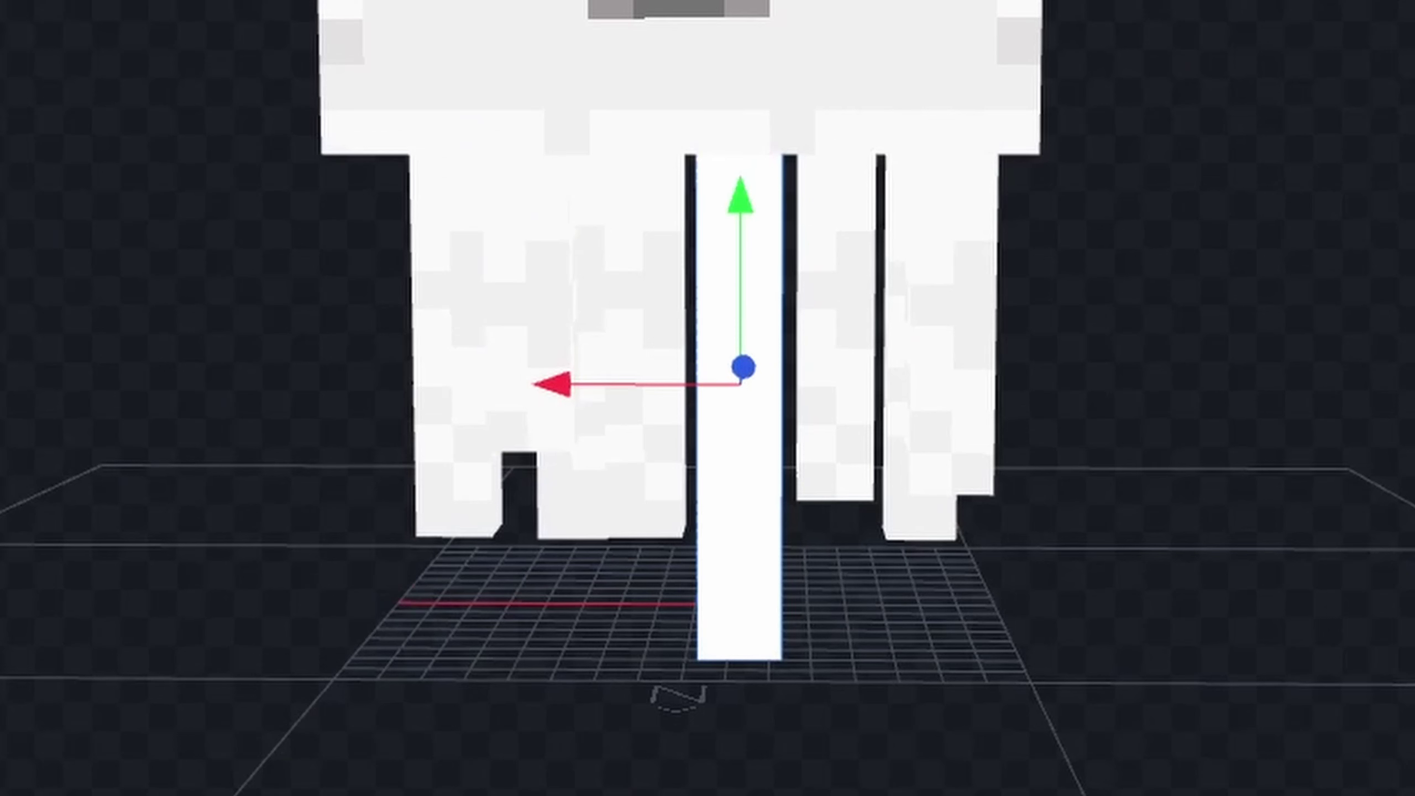
{"action": "left_click_drag", "start_coordinate": [886, 273], "coordinate": [920, 260]}
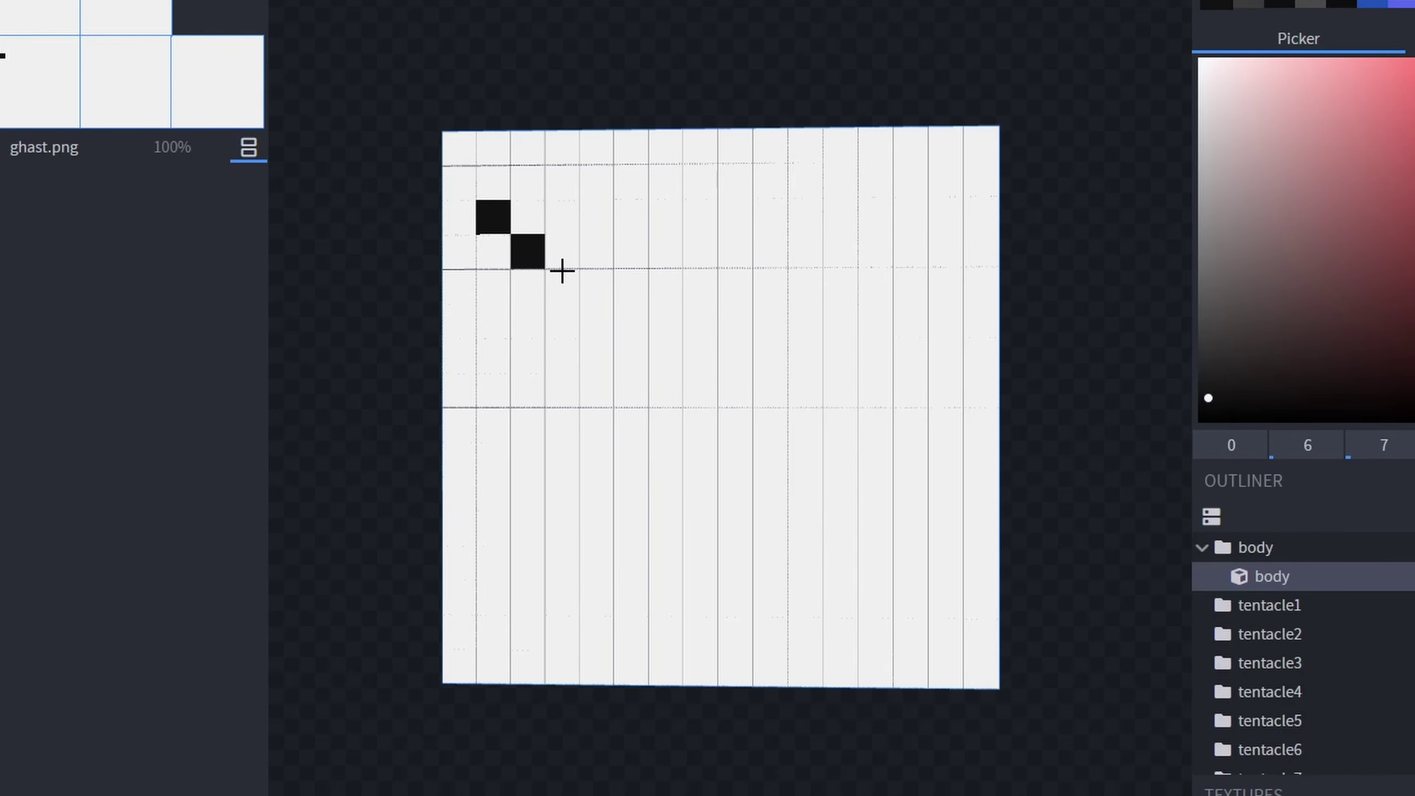
- Paint King Boo's two V-shaped eyes, a bar beneath them, and a grey pixel
{"action": "left_click_drag", "start_coordinate": [615, 282], "coordinate": [666, 218]}
{"action": "left_click_drag", "start_coordinate": [771, 216], "coordinate": [946, 214]}
{"action": "left_click_drag", "start_coordinate": [595, 321], "coordinate": [593, 372]}
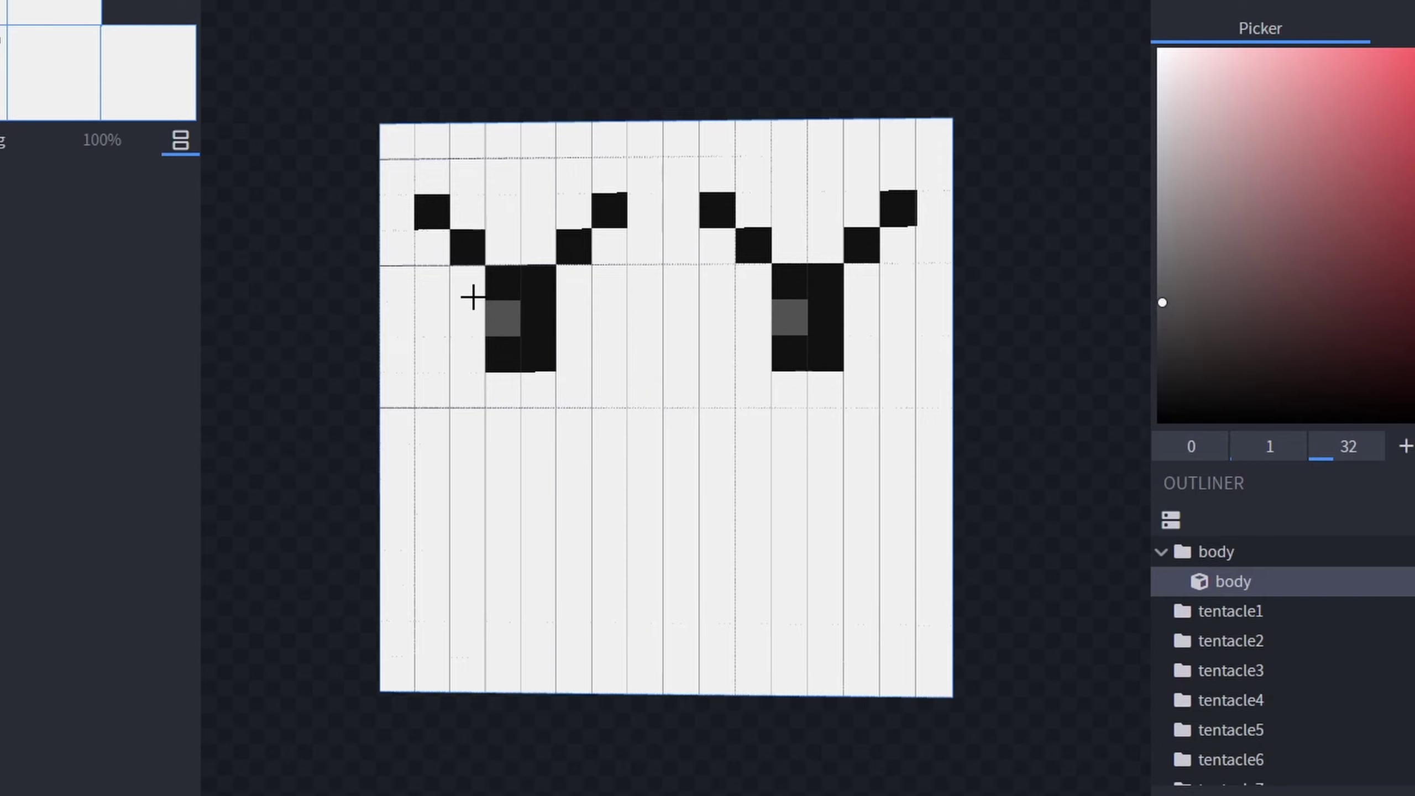
{"action": "left_click", "coordinate": [866, 289]}
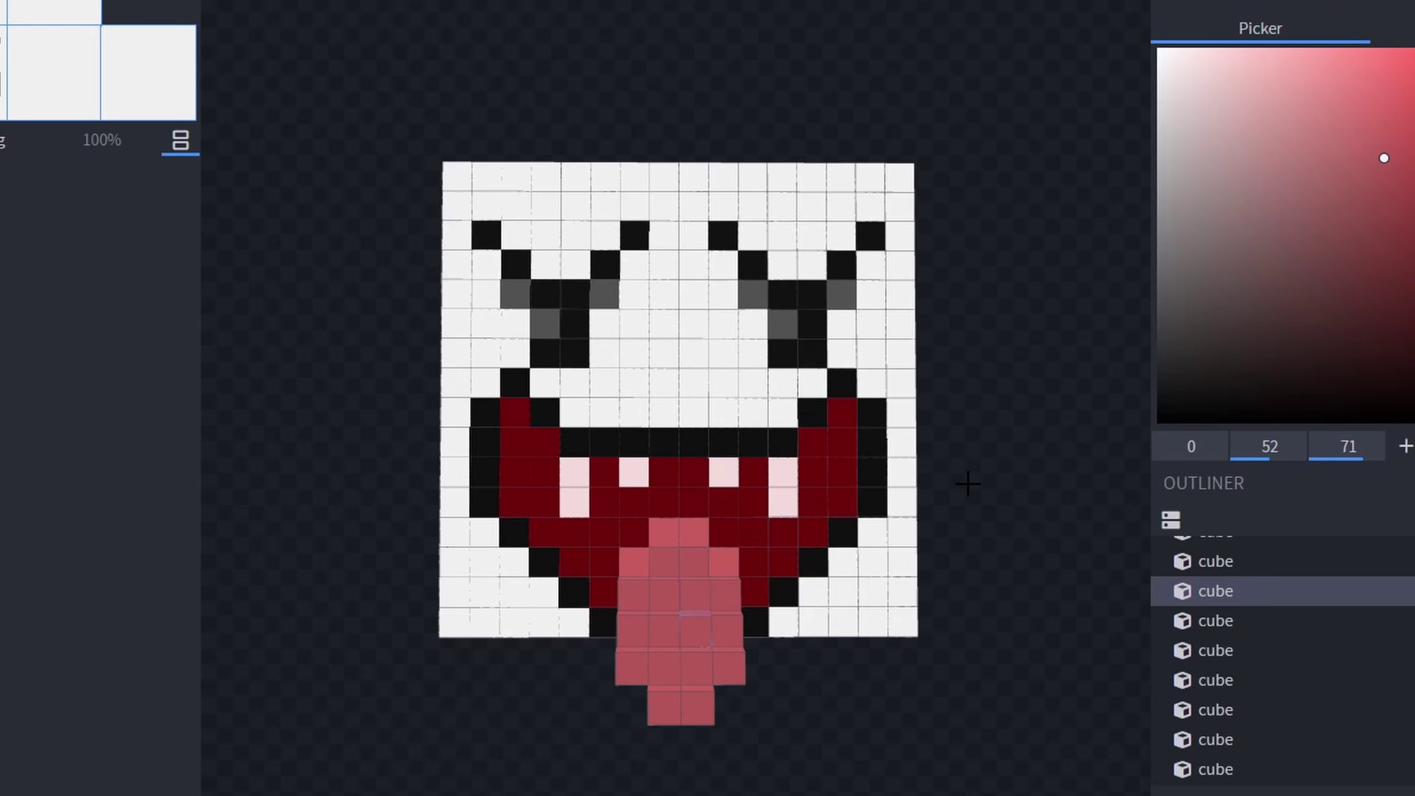
- Add crown cubes, shift one a unit left, and lower the blue gem into the crown
{"action": "left_click_drag", "start_coordinate": [966, 480], "coordinate": [918, 482]}
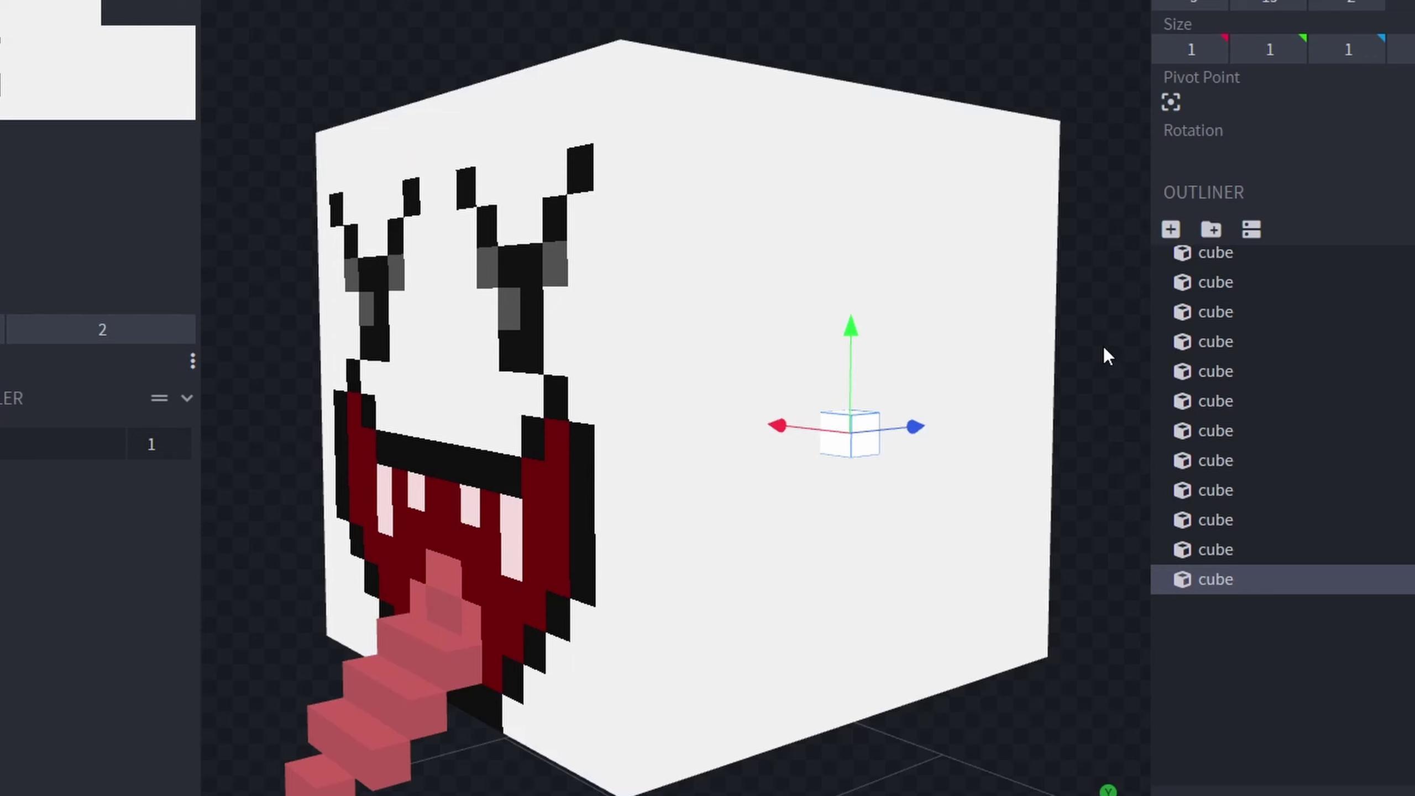
{"action": "right_click", "coordinate": [1105, 349]}
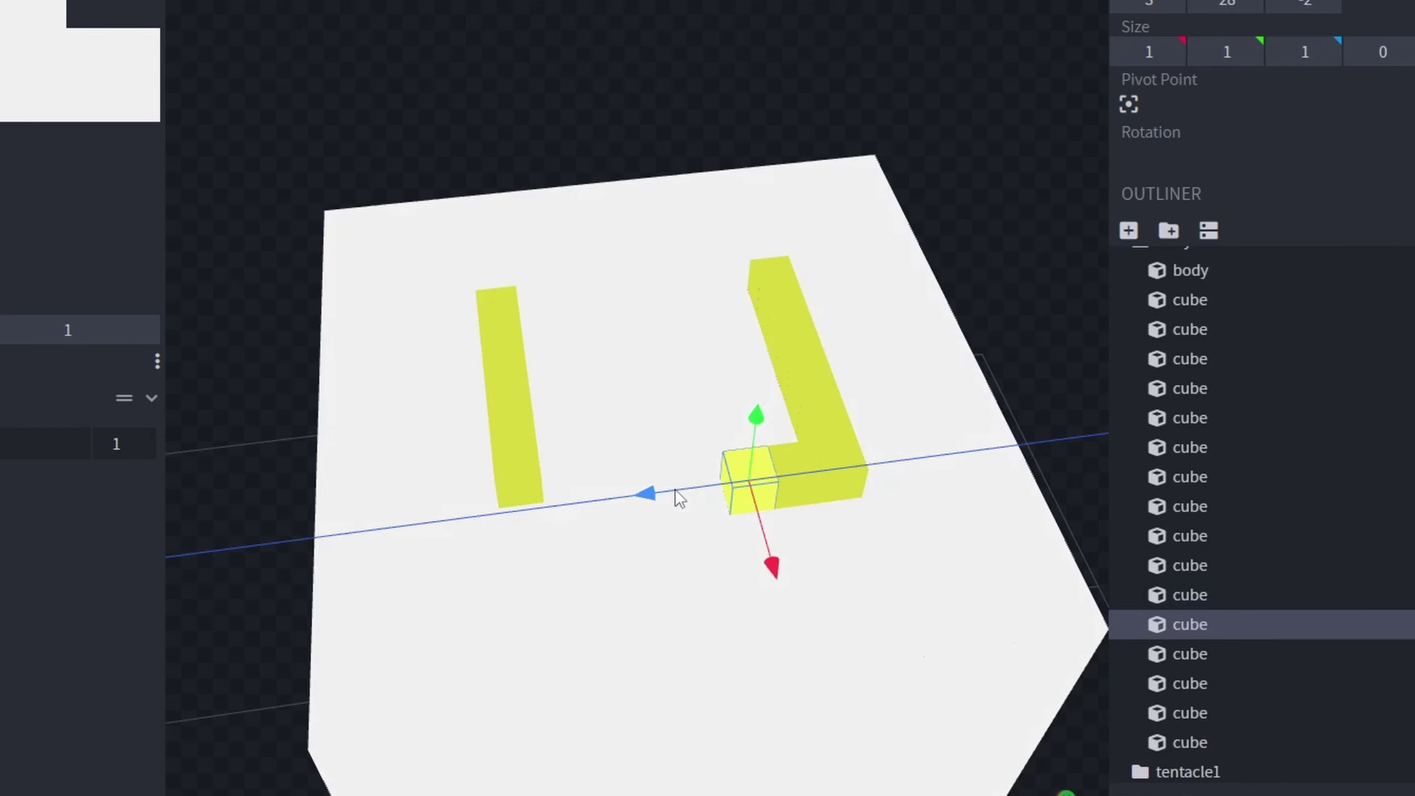
{"action": "left_click_drag", "start_coordinate": [675, 489], "coordinate": [626, 495]}
{"action": "right_click", "coordinate": [662, 488]}
{"action": "left_click", "coordinate": [718, 502]}
{"action": "right_click", "coordinate": [627, 495]}
{"action": "left_click", "coordinate": [679, 508]}
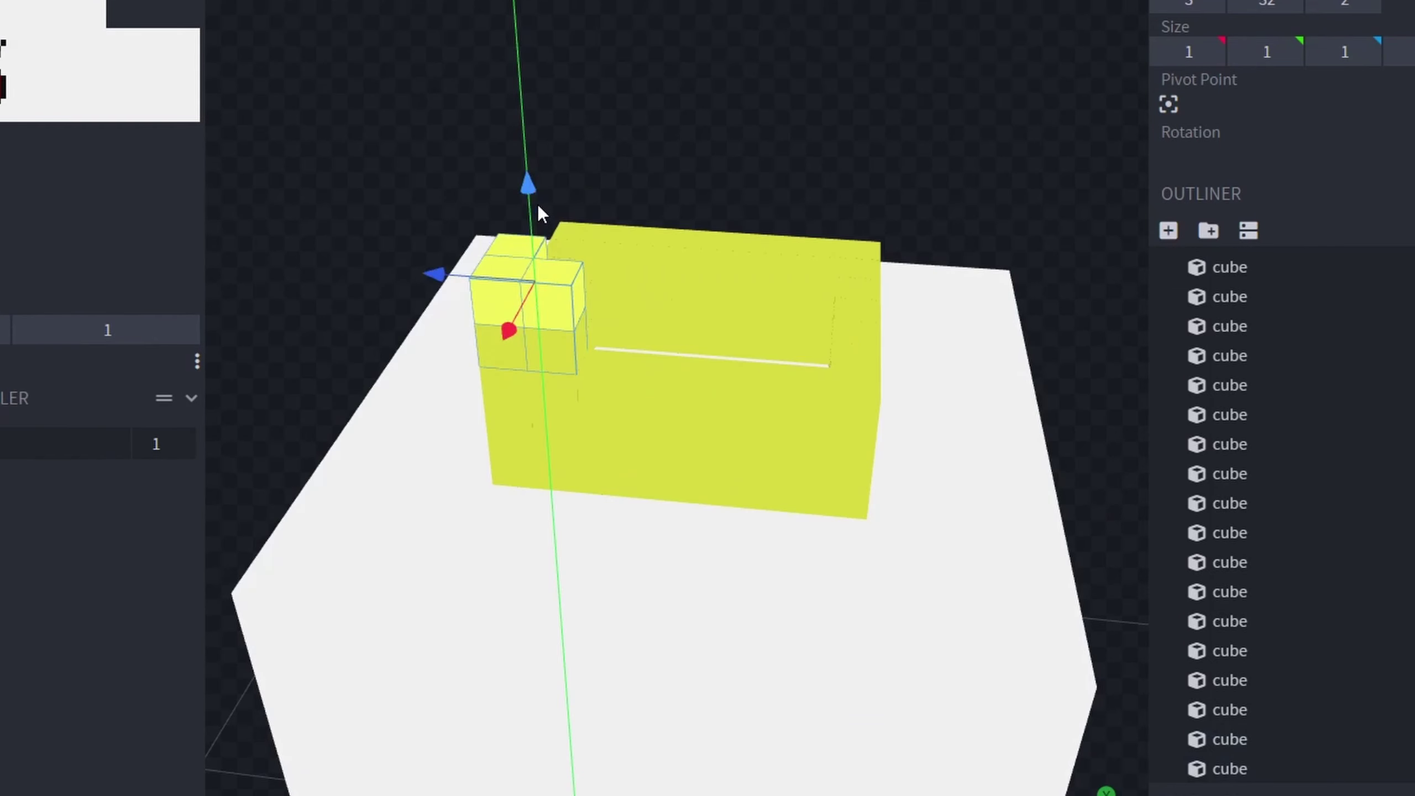
{"action": "left_click_drag", "start_coordinate": [539, 212], "coordinate": [540, 212]}
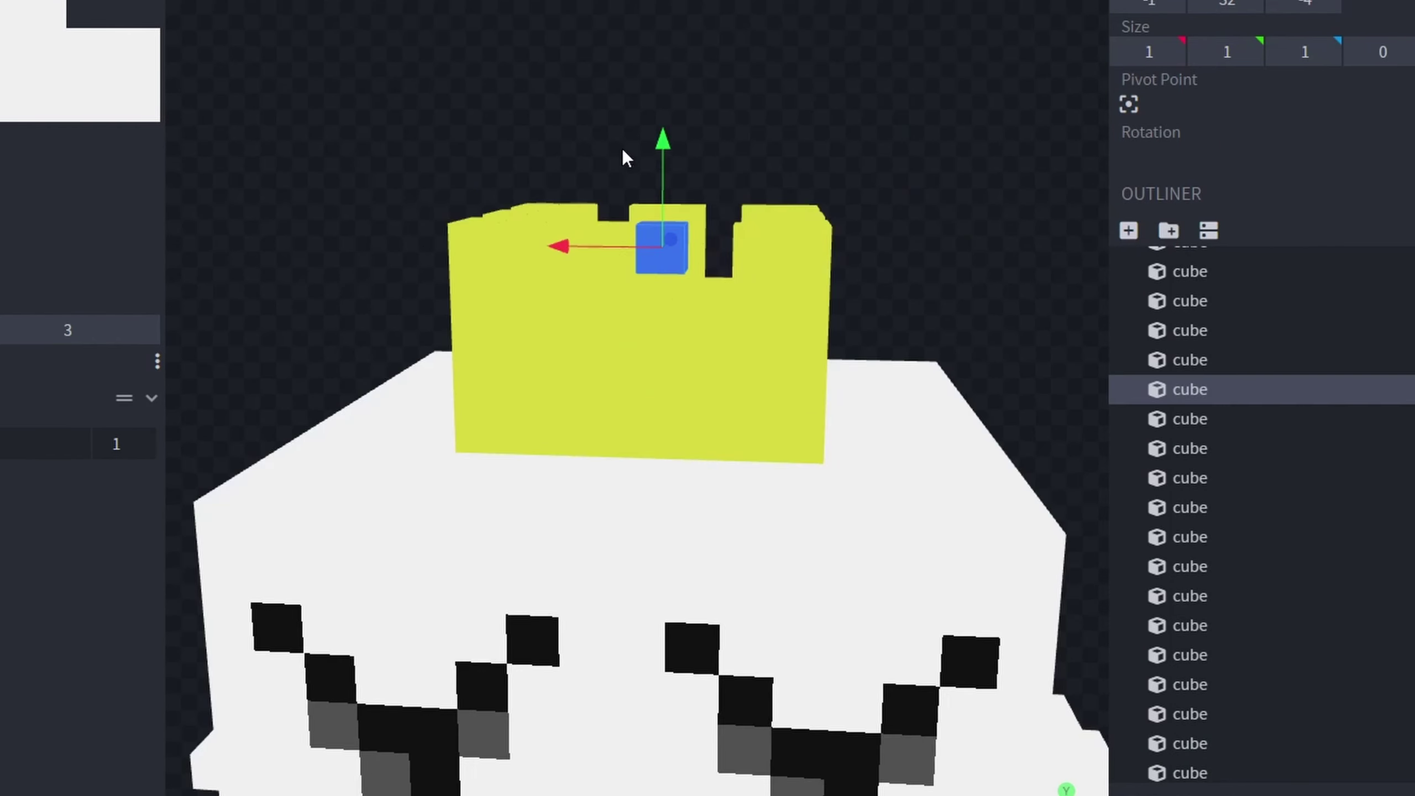
{"action": "left_click_drag", "start_coordinate": [663, 145], "coordinate": [656, 361]}
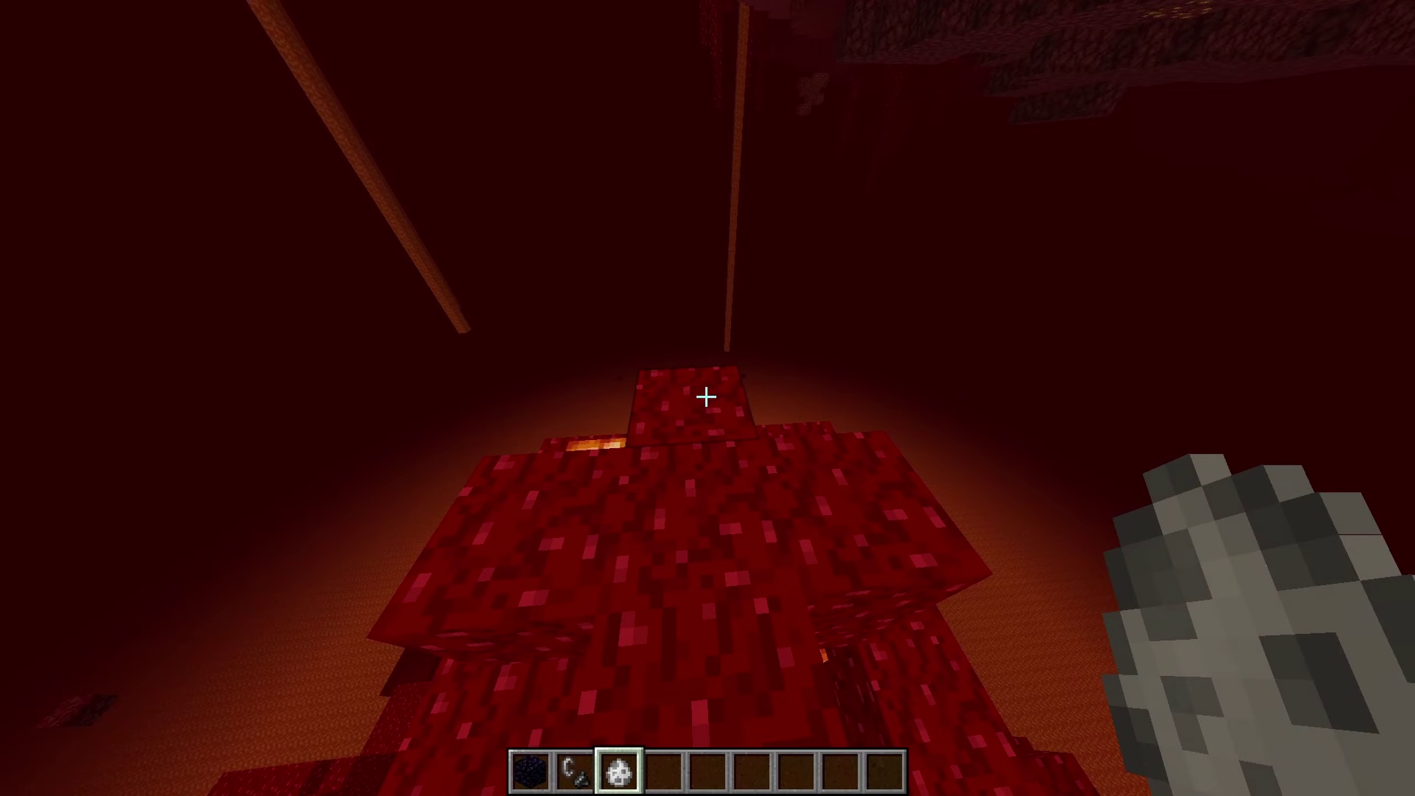
- Spawn a crowned King Boo ghast in the Nether
{"action": "right_click", "coordinate": [706, 397]}
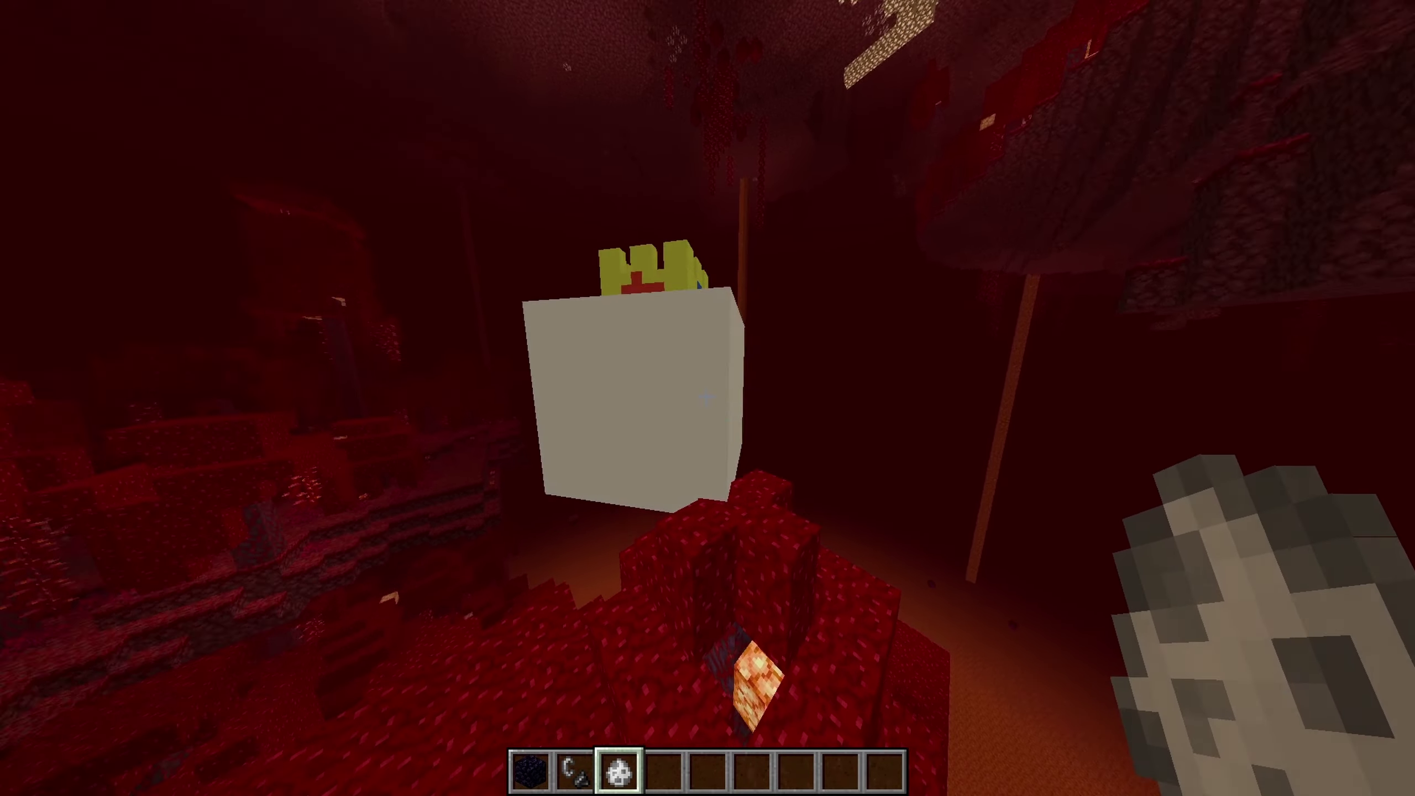
{"action": "scroll", "coordinate": [706, 397], "scroll_direction": "down", "scroll_amount": 1}
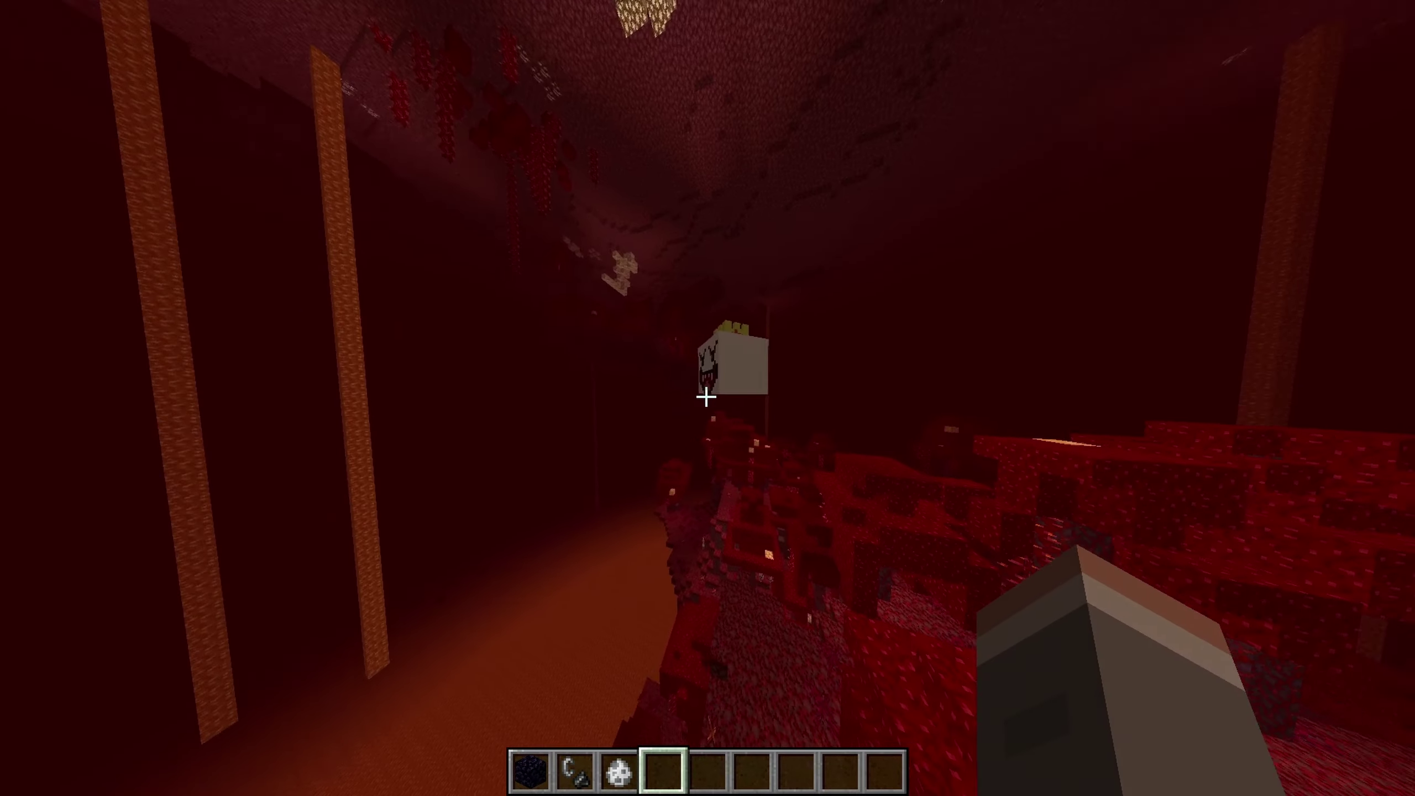
{"action": "scroll", "coordinate": [707, 397], "scroll_direction": "up", "scroll_amount": 1}
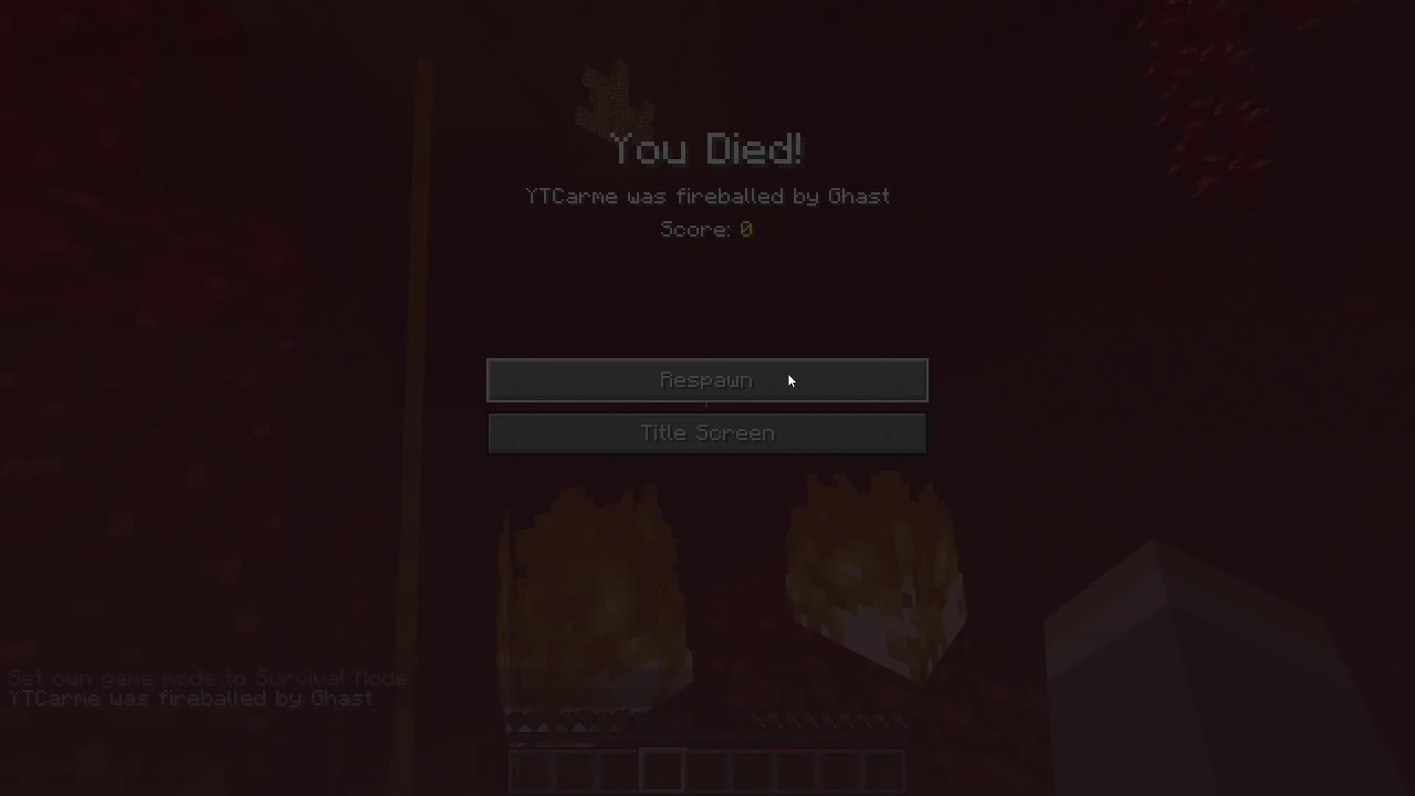
- Respawn and slay a King Boo ghast with the diamond sword
{"action": "left_click", "coordinate": [787, 379]}
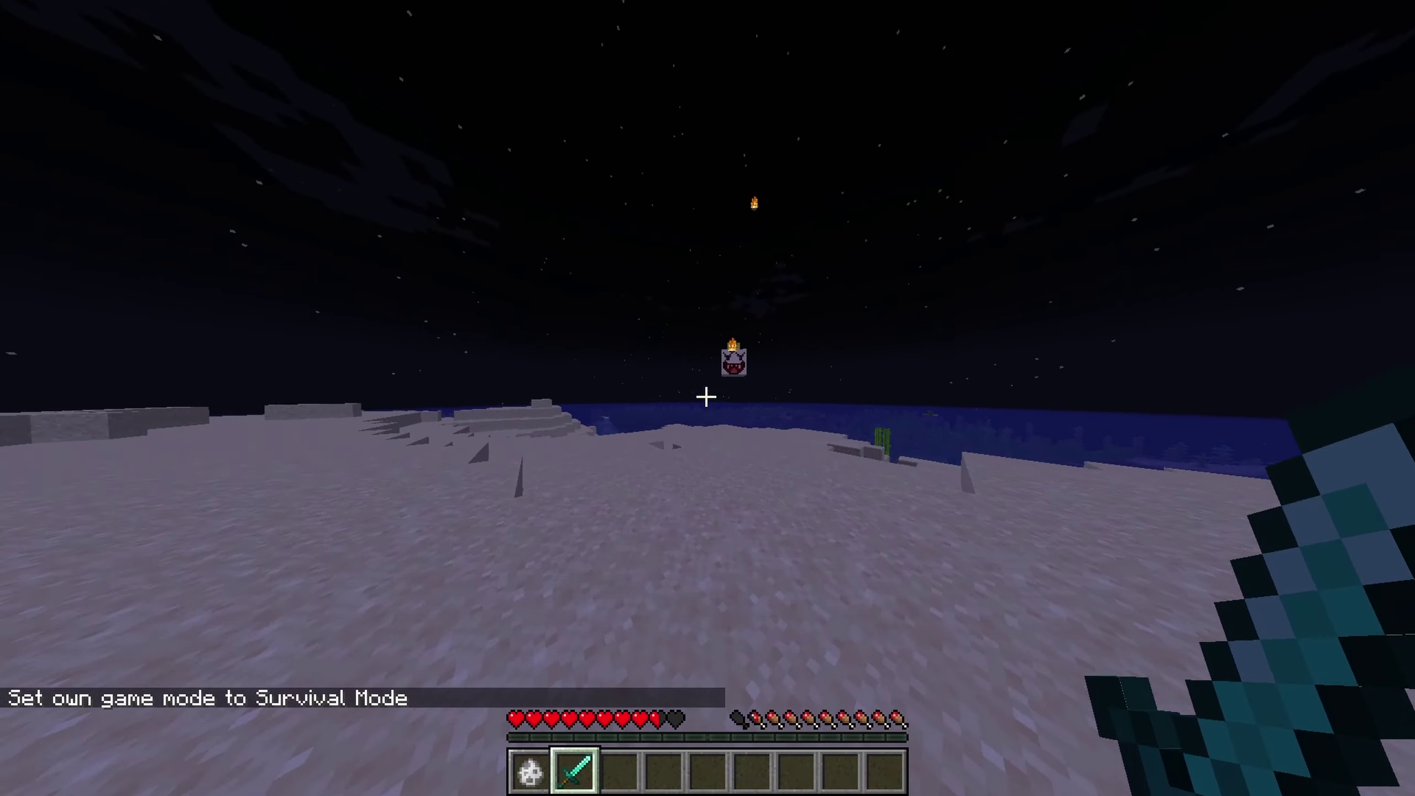
{"action": "left_click", "coordinate": [706, 397]}
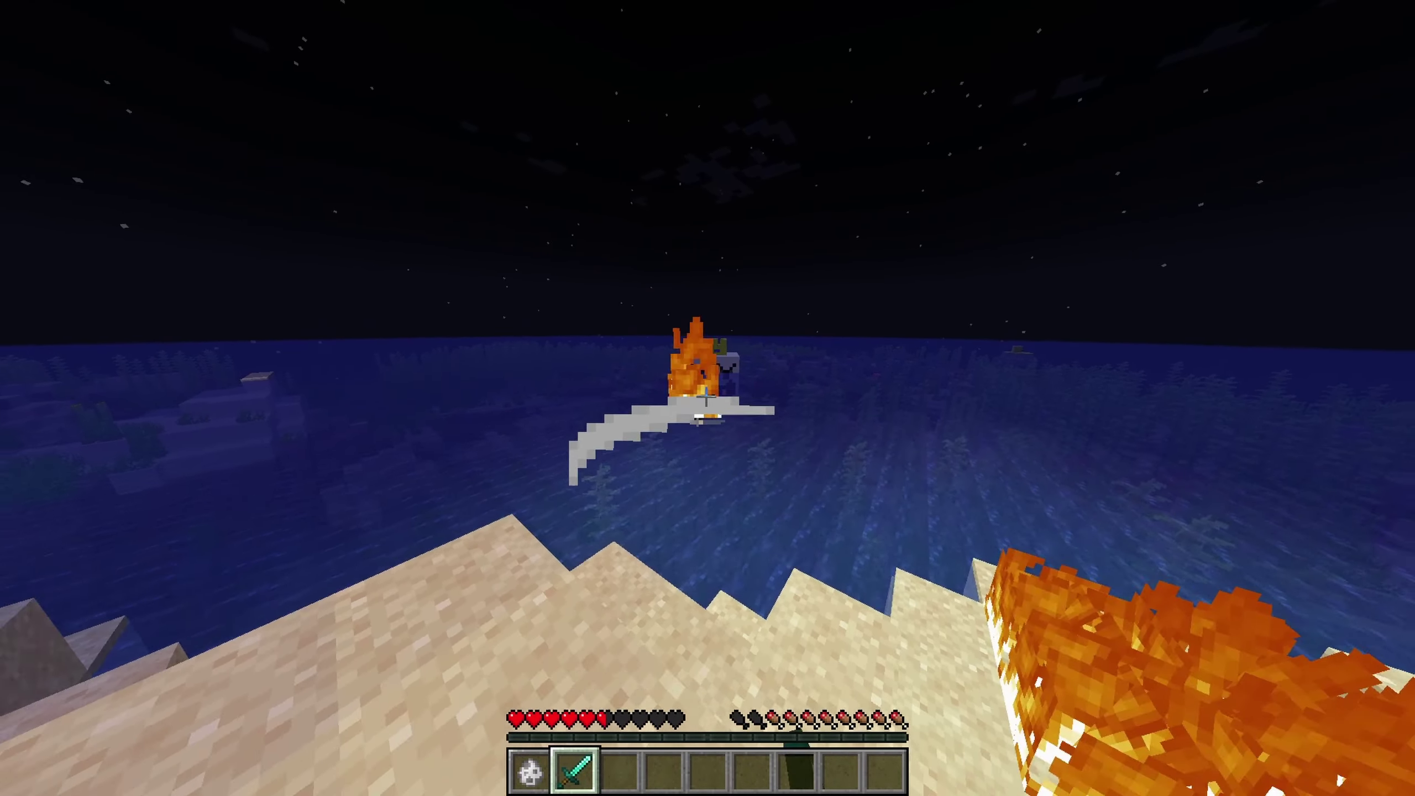
{"action": "left_click", "coordinate": [705, 397]}
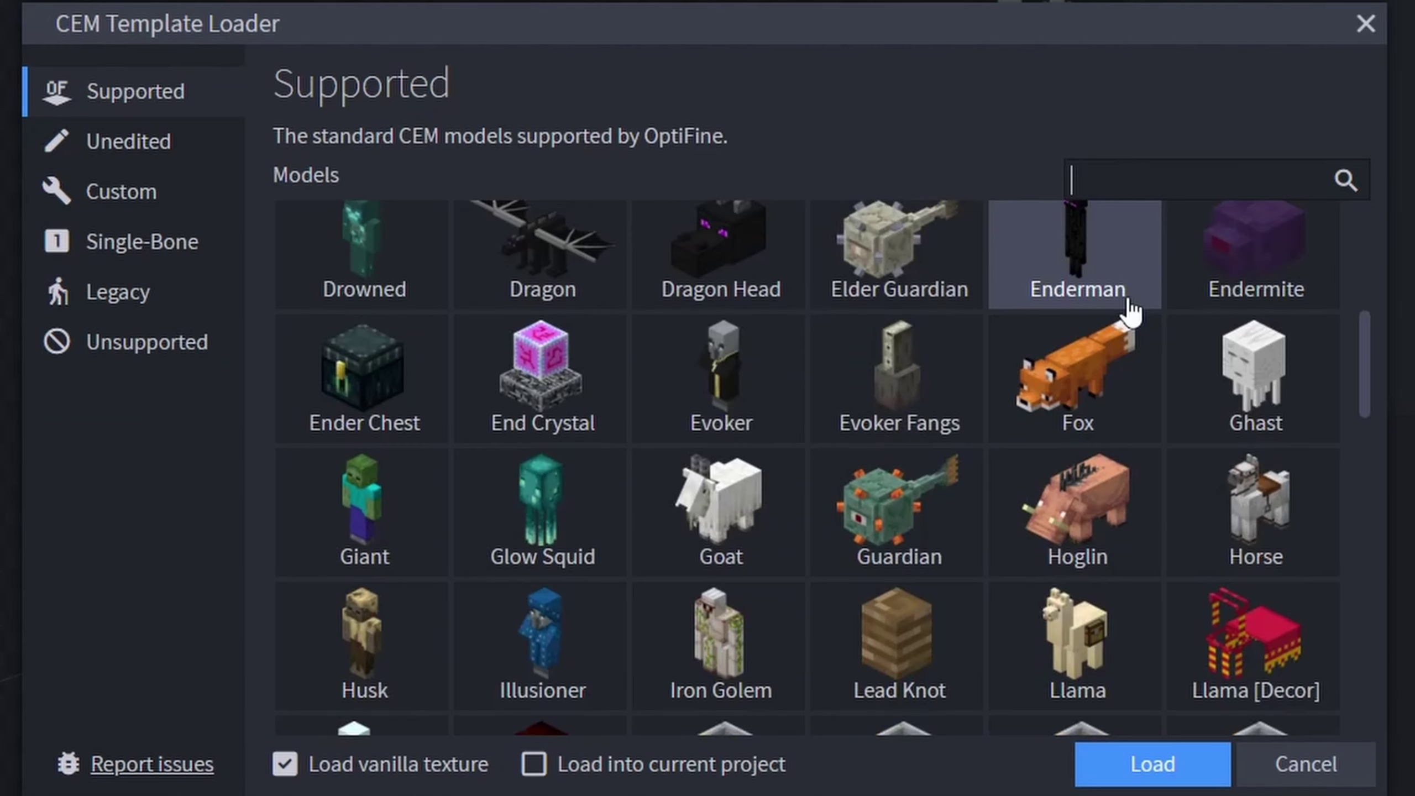
- Load the Strider template into the editor
{"action": "scroll", "coordinate": [1129, 316], "scroll_direction": "down", "scroll_amount": 5}
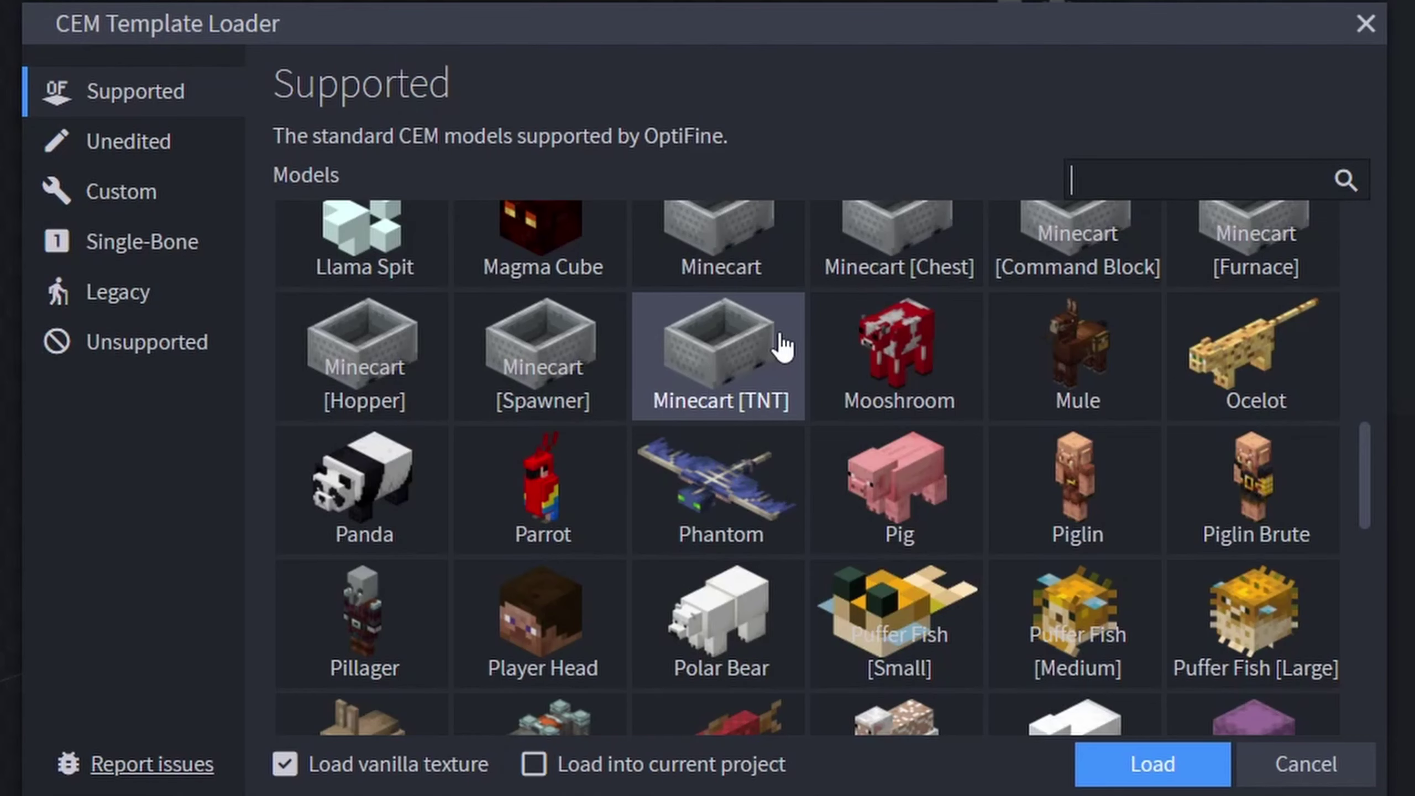
{"action": "scroll", "coordinate": [782, 346], "scroll_direction": "down", "scroll_amount": 5}
{"action": "left_click", "coordinate": [354, 458]}
{"action": "left_click", "coordinate": [1158, 759]}
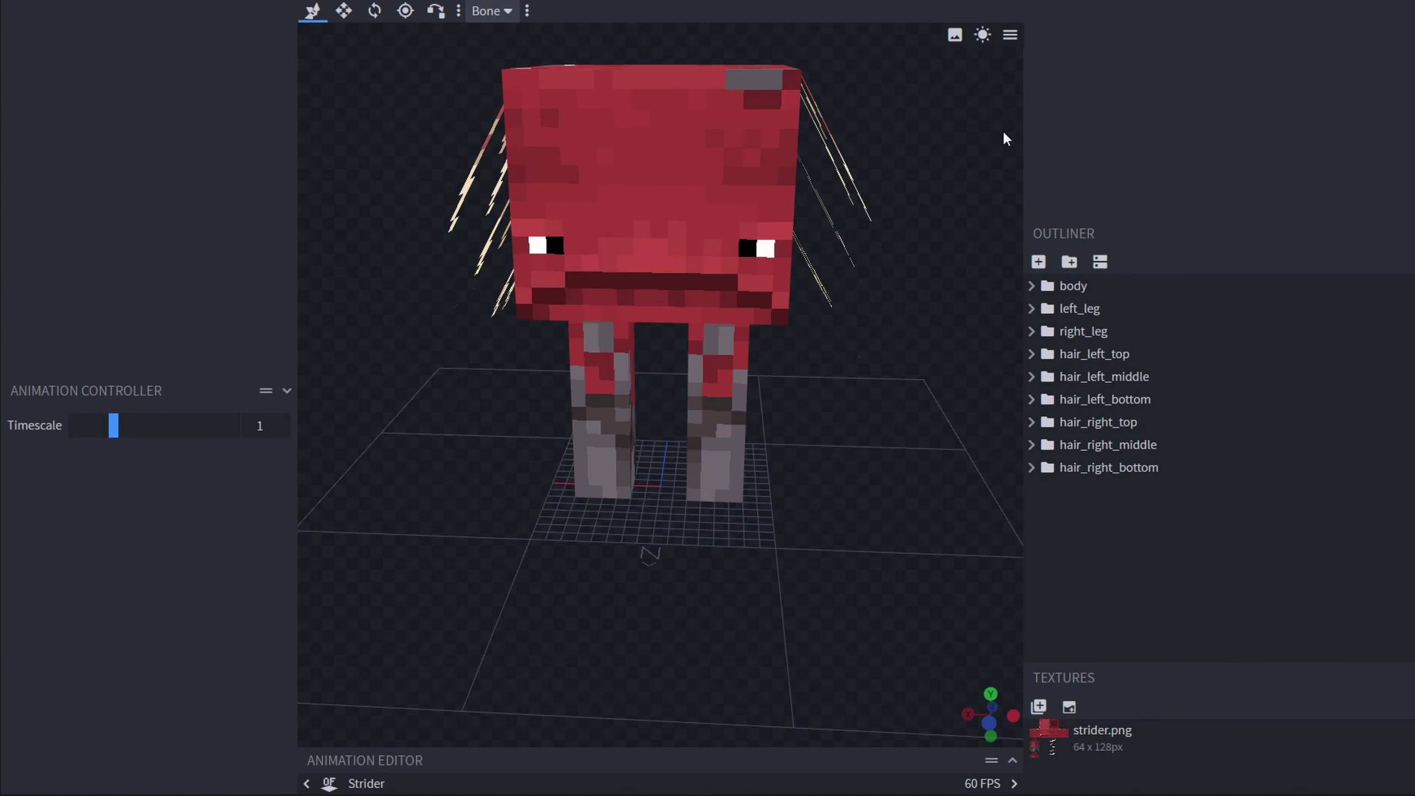
- Select the strider's hair strands one by one, then its left leg
{"action": "left_click_drag", "start_coordinate": [1192, 198], "coordinate": [960, 238]}
{"action": "left_click", "coordinate": [960, 238]}
{"action": "left_click", "coordinate": [916, 215]}
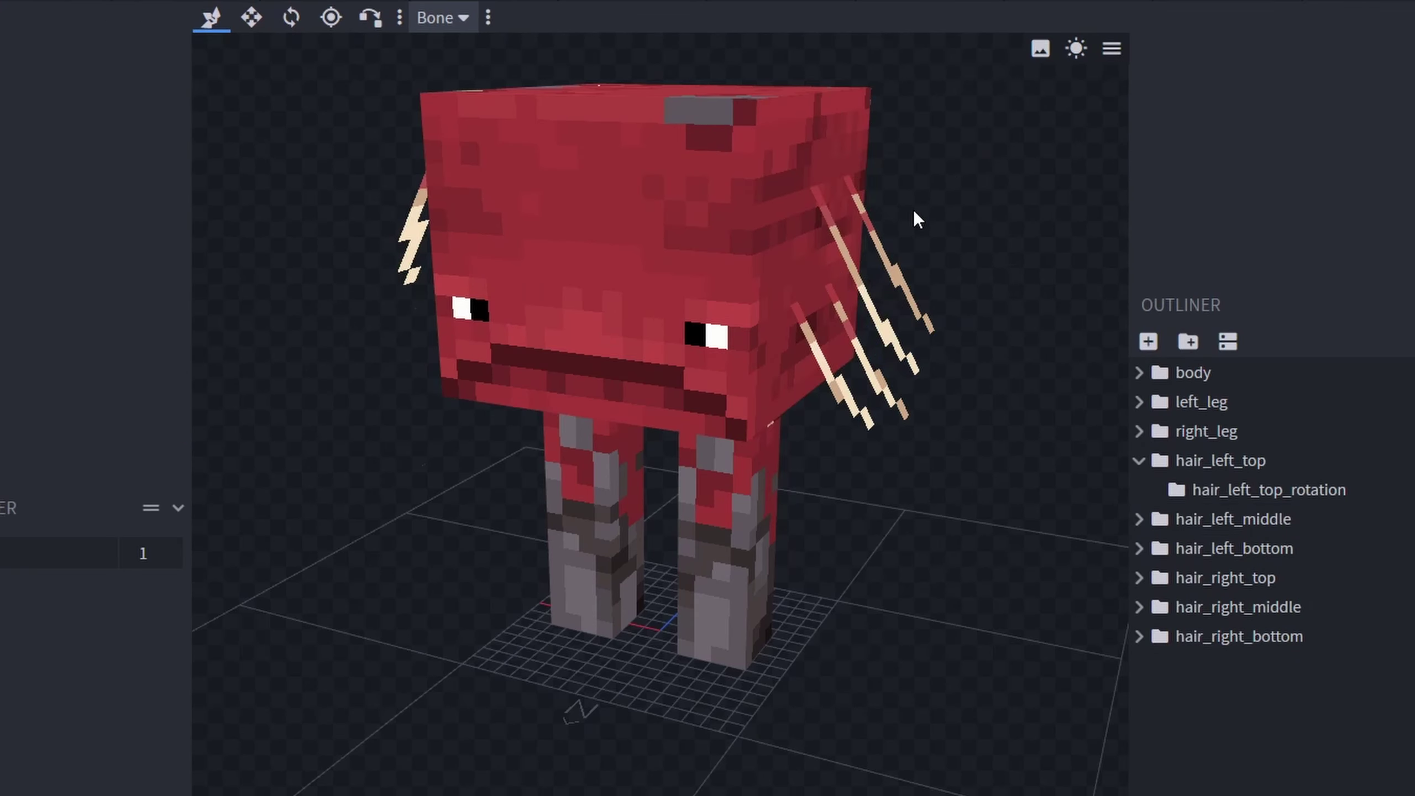
{"action": "left_click", "coordinate": [892, 312]}
{"action": "left_click", "coordinate": [869, 391]}
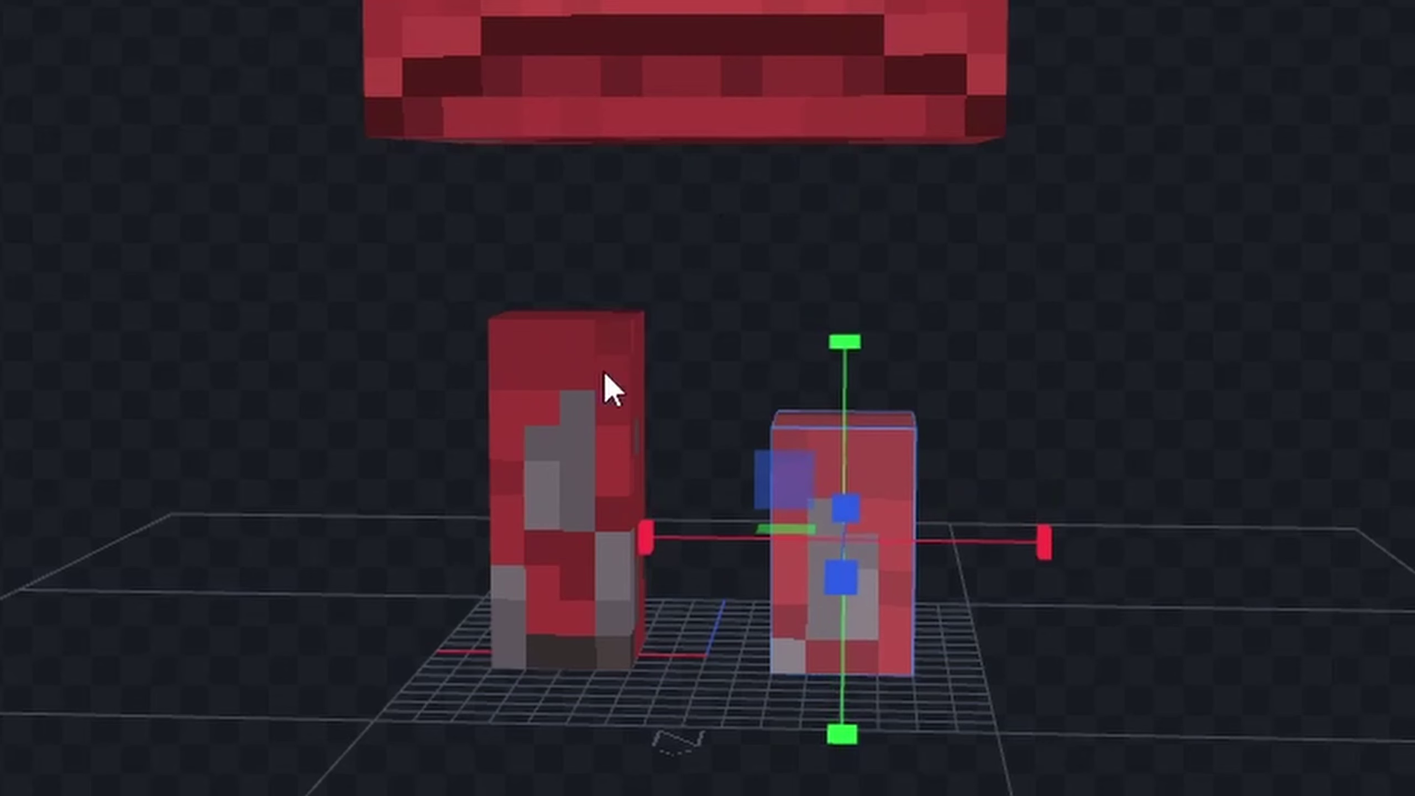
{"action": "left_click", "coordinate": [587, 323]}
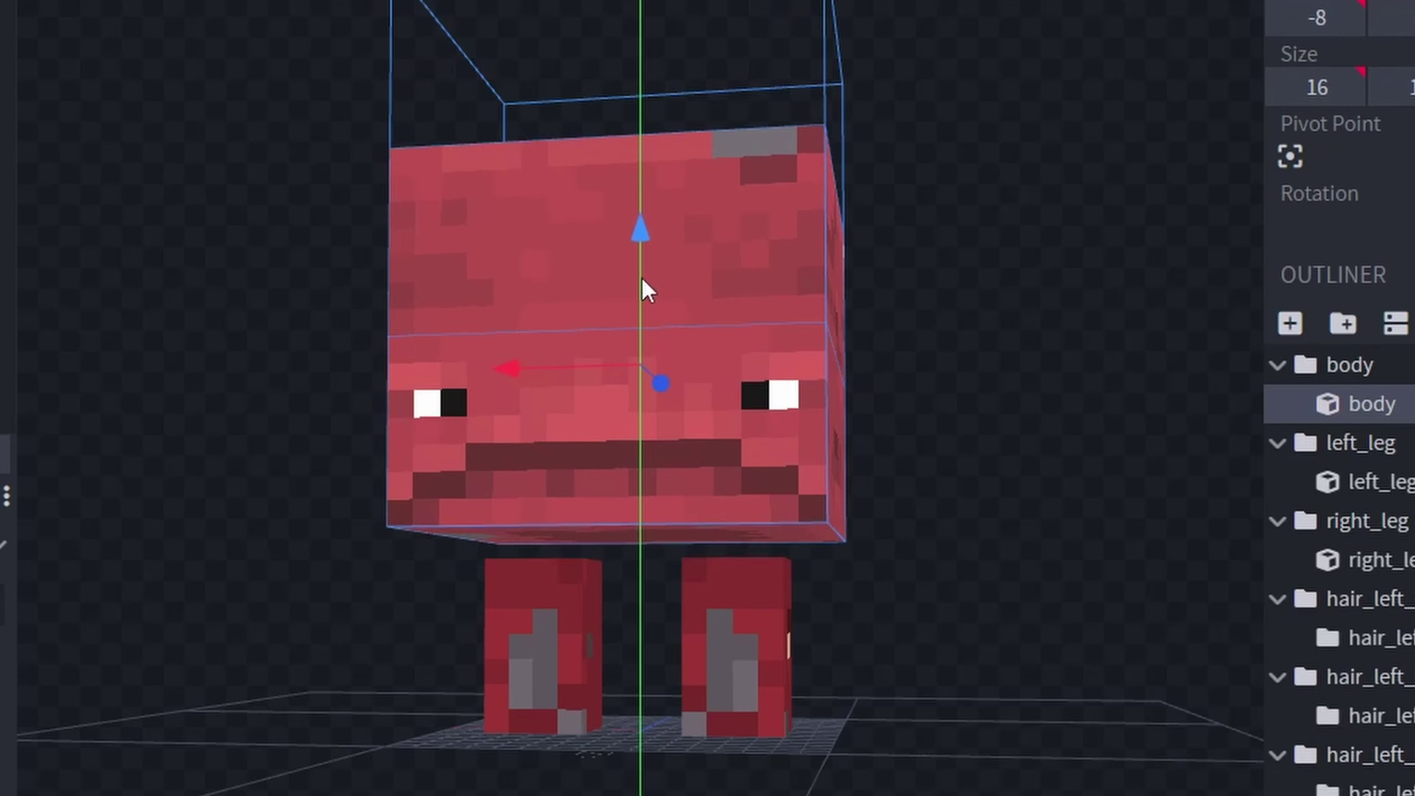
- Lower the strider body one unit, size it 14 by 14, and paint a dark brown face with black eyebrows
{"action": "left_click_drag", "start_coordinate": [641, 278], "coordinate": [644, 280]}
{"action": "key", "text": "s"}
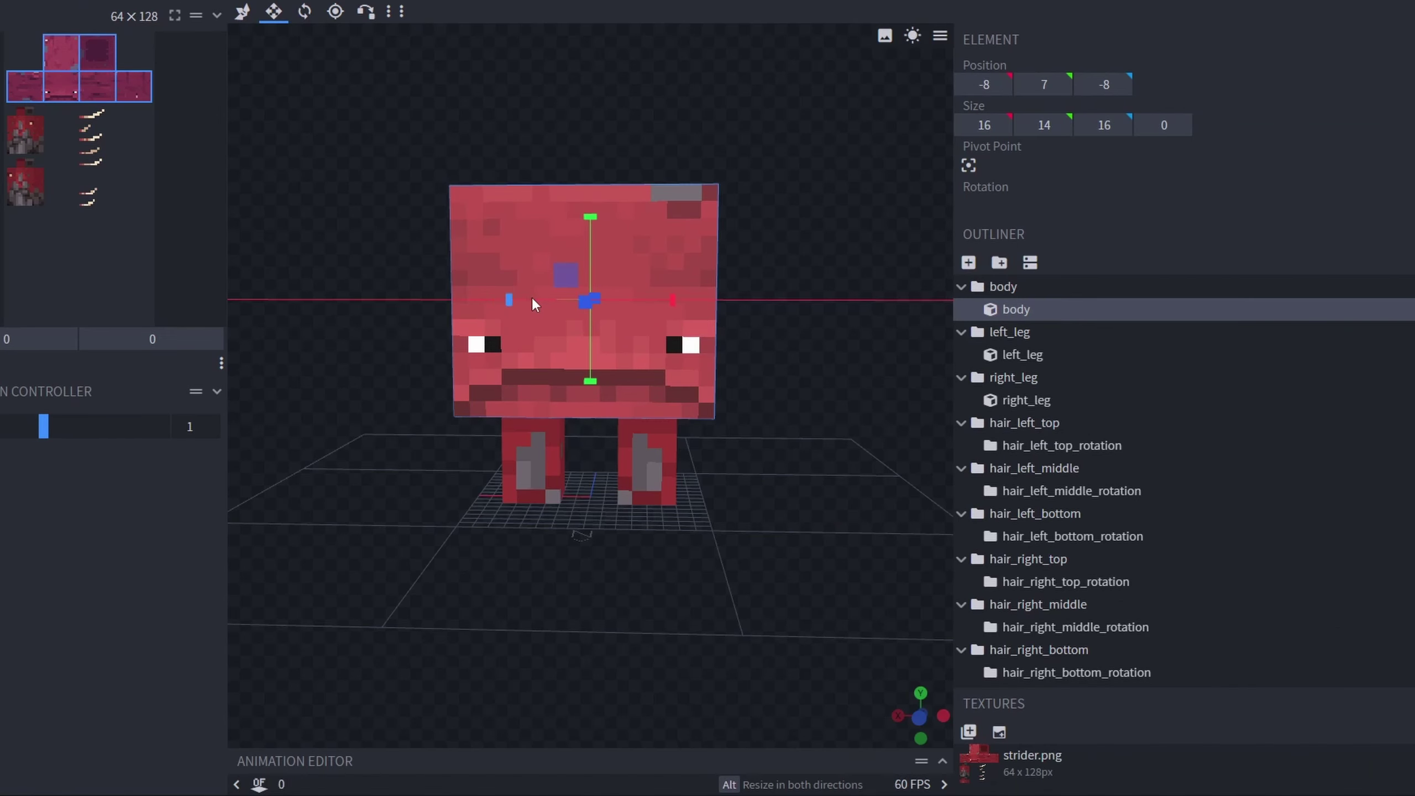
{"action": "left_click_drag", "start_coordinate": [537, 383], "coordinate": [777, 398]}
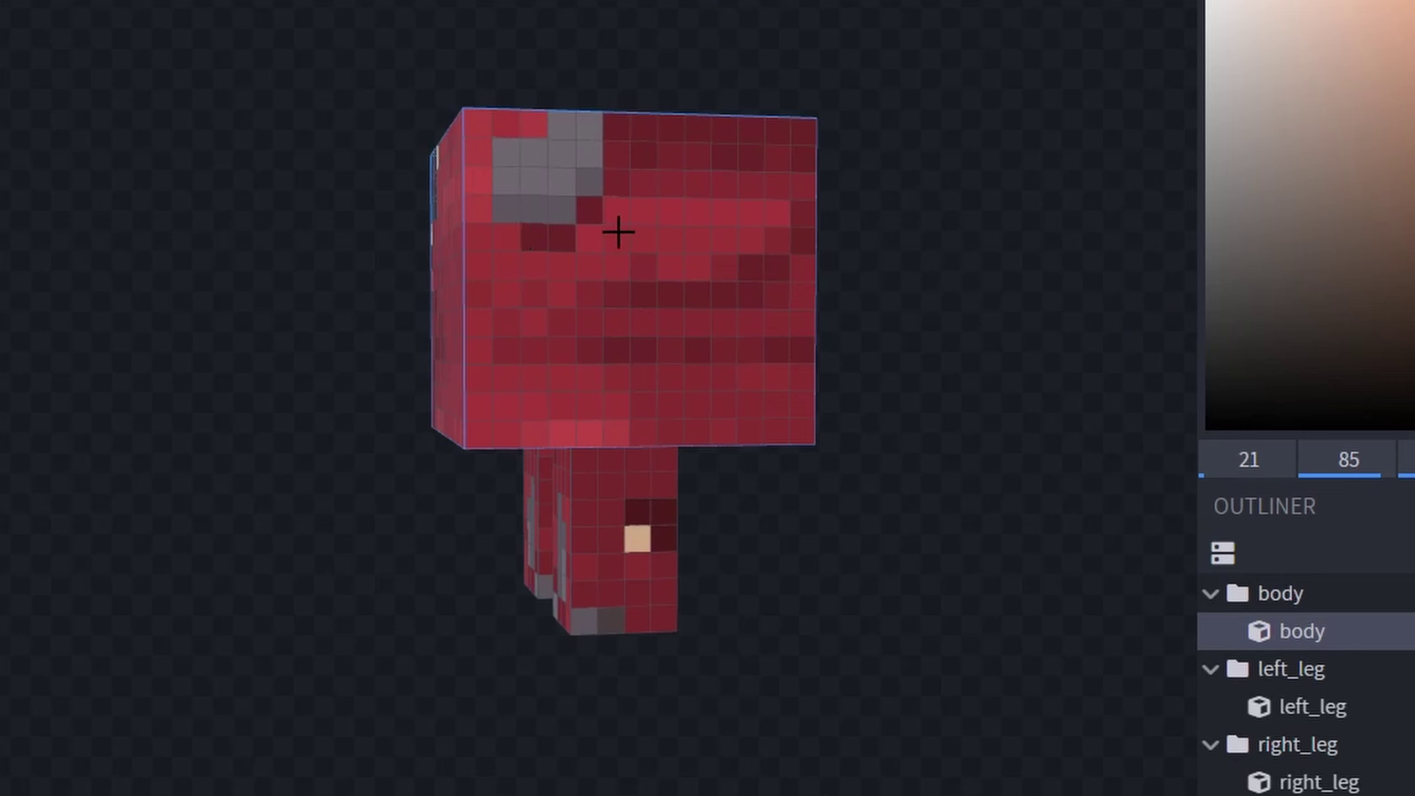
{"action": "left_click", "coordinate": [451, 237]}
{"action": "left_click_drag", "start_coordinate": [451, 238], "coordinate": [818, 70]}
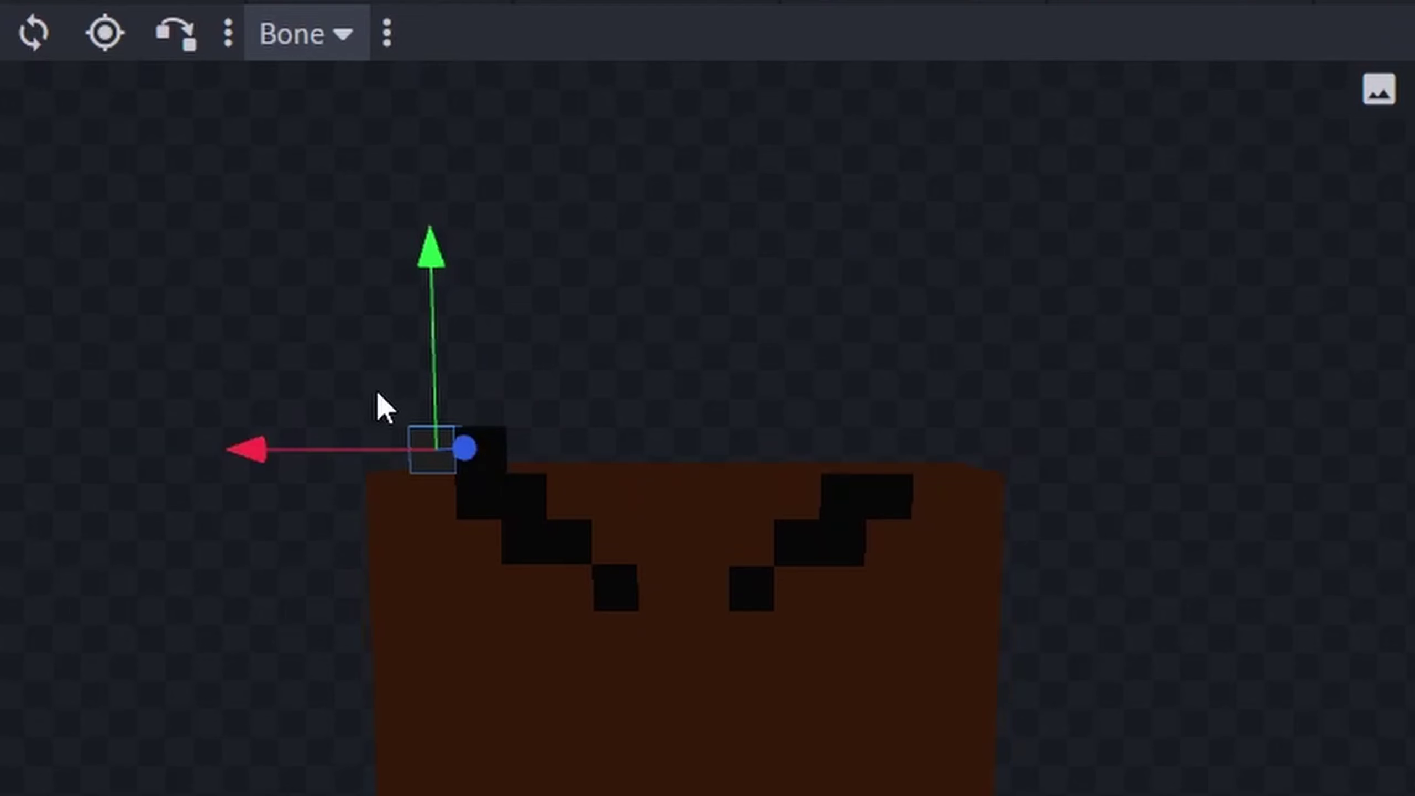
- Add a small cube above the head over the right eyebrow
{"action": "key", "text": "ctrl+v"}
{"action": "left_click", "coordinate": [499, 423]}
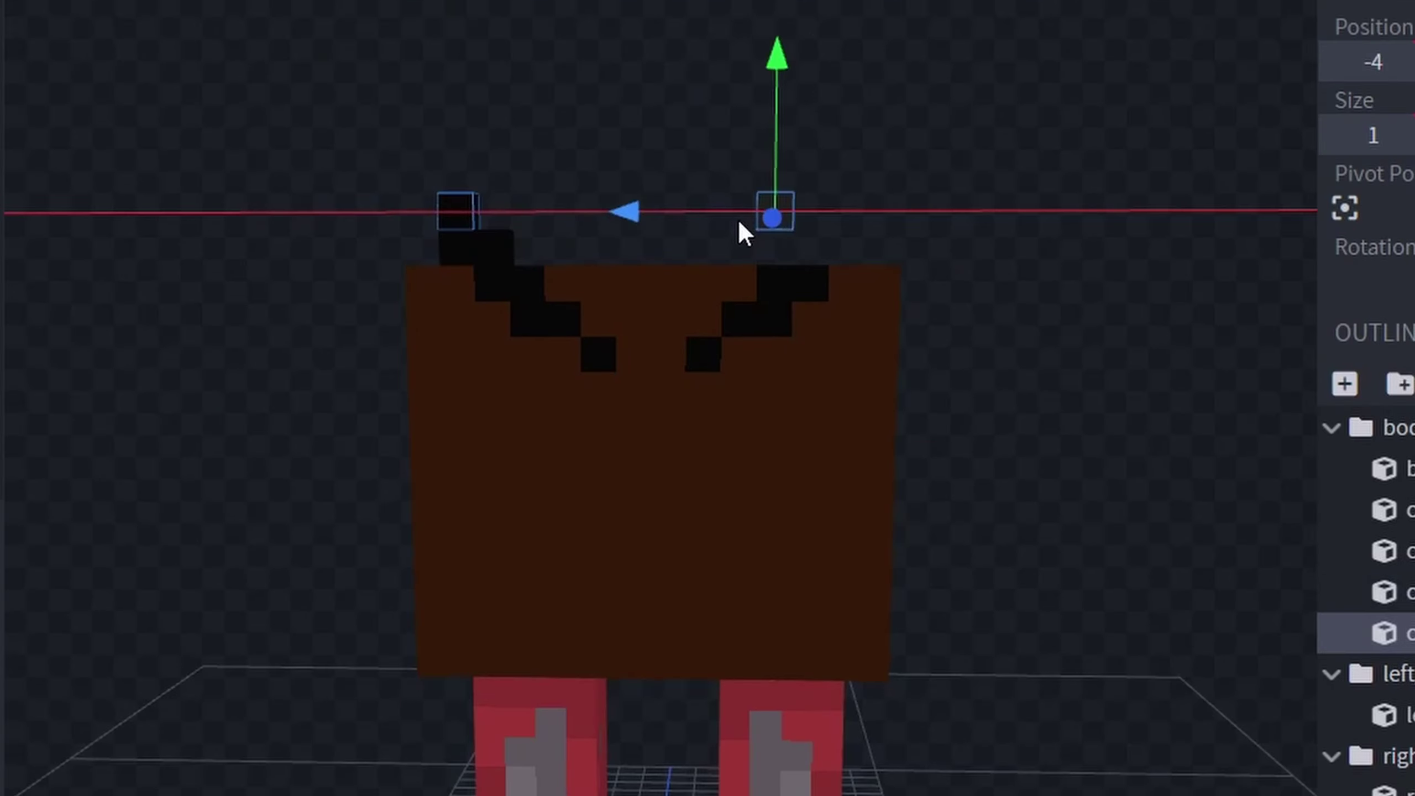
{"action": "left_click_drag", "start_coordinate": [746, 230], "coordinate": [763, 235]}
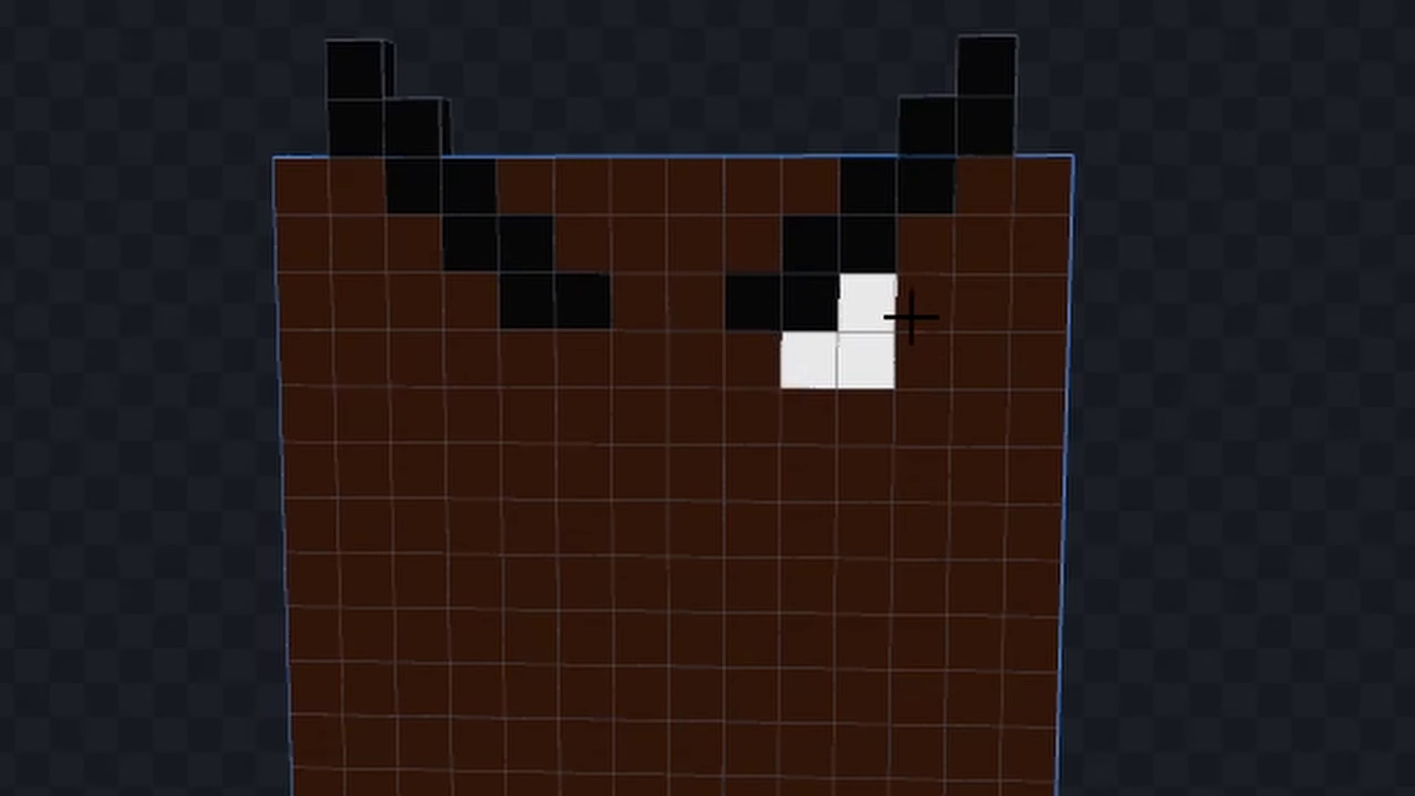
- Paint white Goomba eyes with black pupils, a white row below the left pupil, and black mouth pixels
{"action": "mouse_move", "coordinate": [906, 316]}
{"action": "left_mouse_down"}
{"action": "mouse_move", "coordinate": [918, 374]}
{"action": "mouse_move", "coordinate": [885, 400]}
{"action": "mouse_move", "coordinate": [902, 409]}
{"action": "mouse_move", "coordinate": [864, 418]}
{"action": "left_mouse_up"}
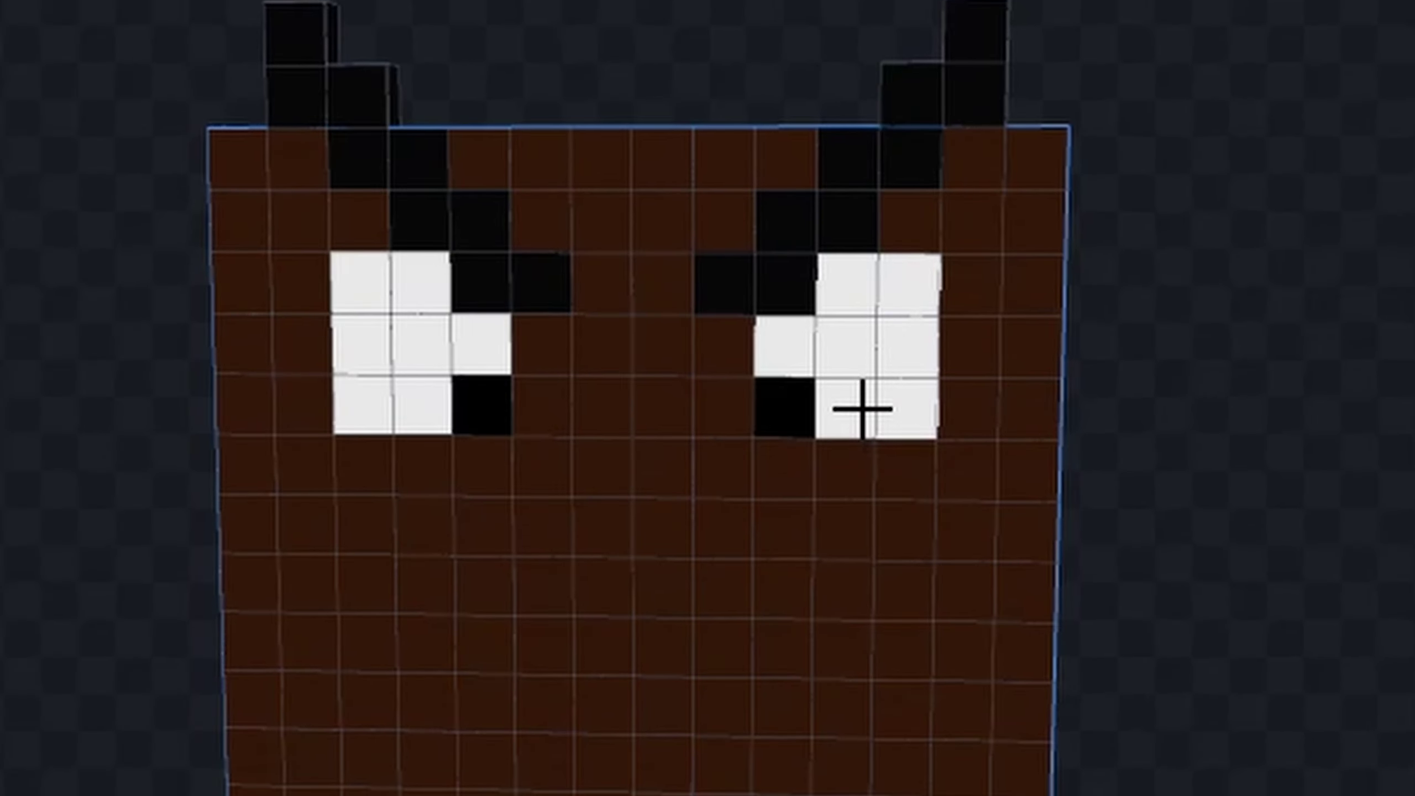
{"action": "left_click_drag", "start_coordinate": [859, 404], "coordinate": [825, 350]}
{"action": "left_click_drag", "start_coordinate": [464, 354], "coordinate": [479, 390]}
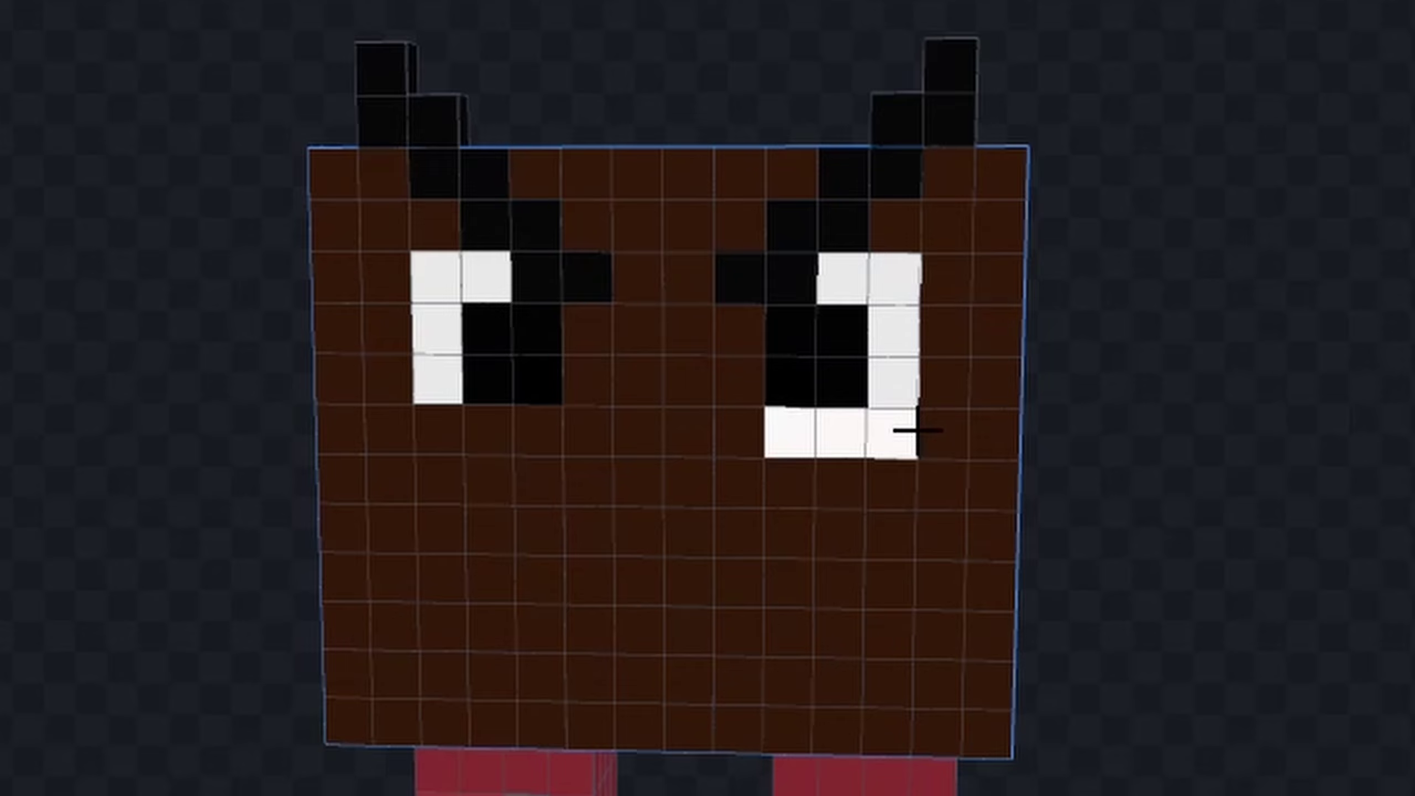
{"action": "left_click_drag", "start_coordinate": [513, 432], "coordinate": [440, 429]}
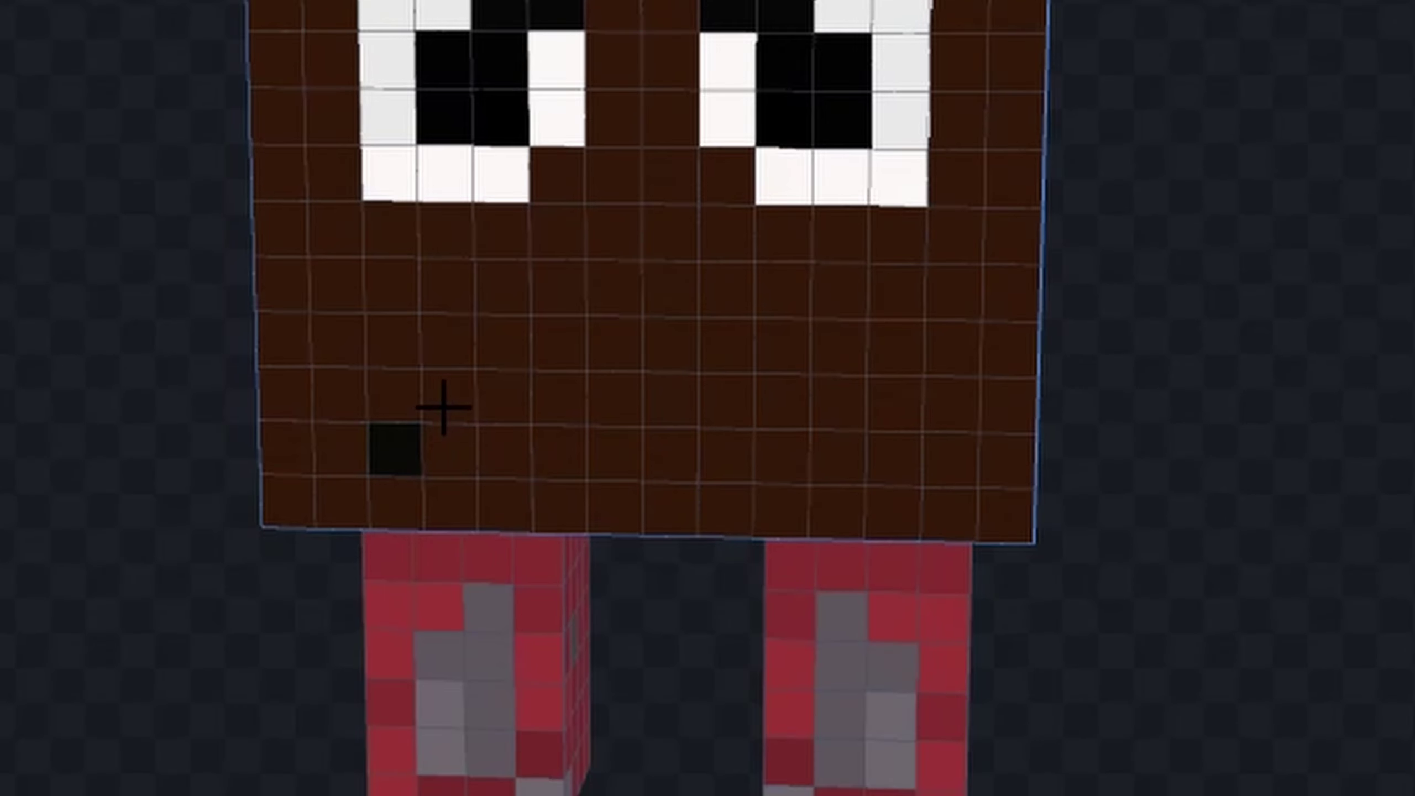
{"action": "left_click", "coordinate": [506, 386]}
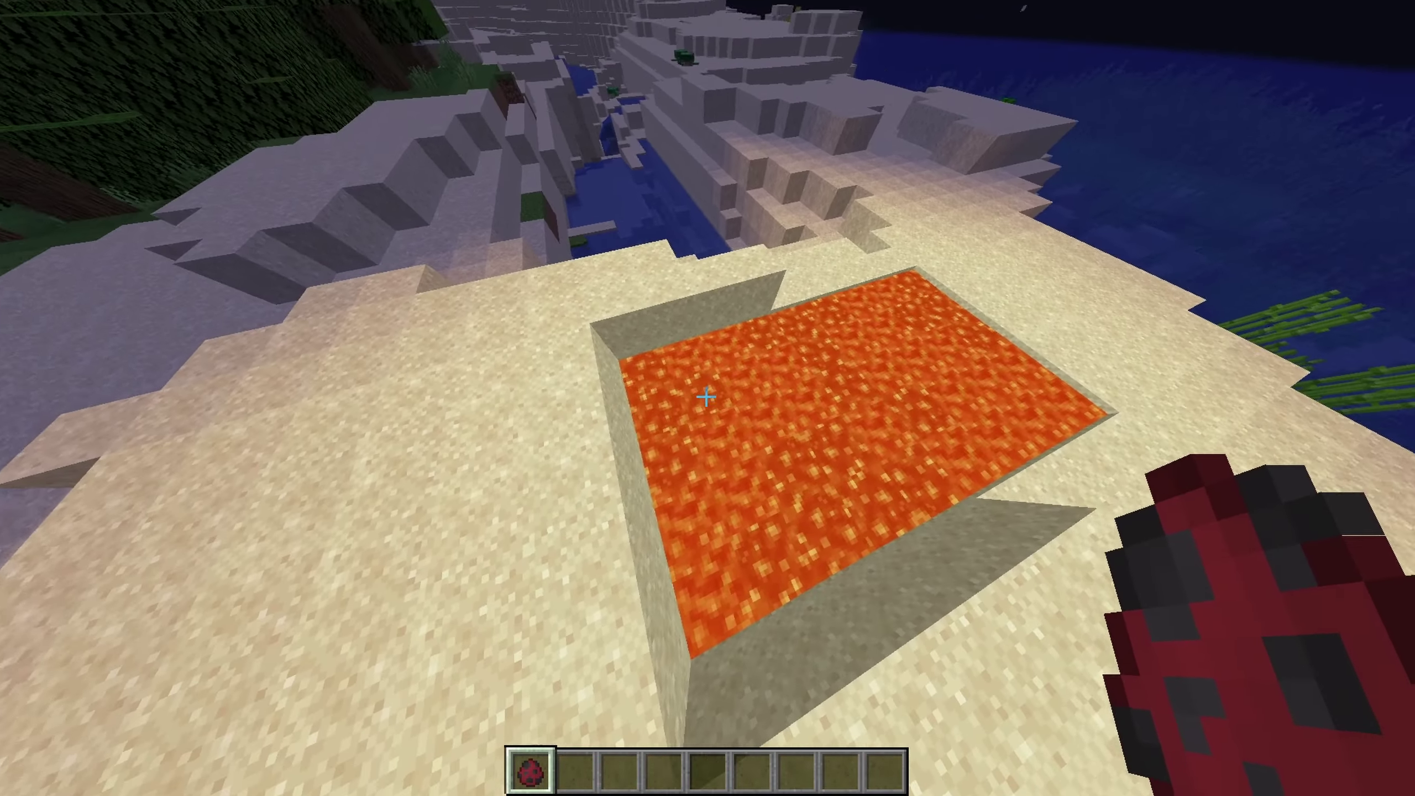
- Spawn several Goomba striders in the lava pit and one on the beach sand
{"action": "right_click", "coordinate": [706, 397]}
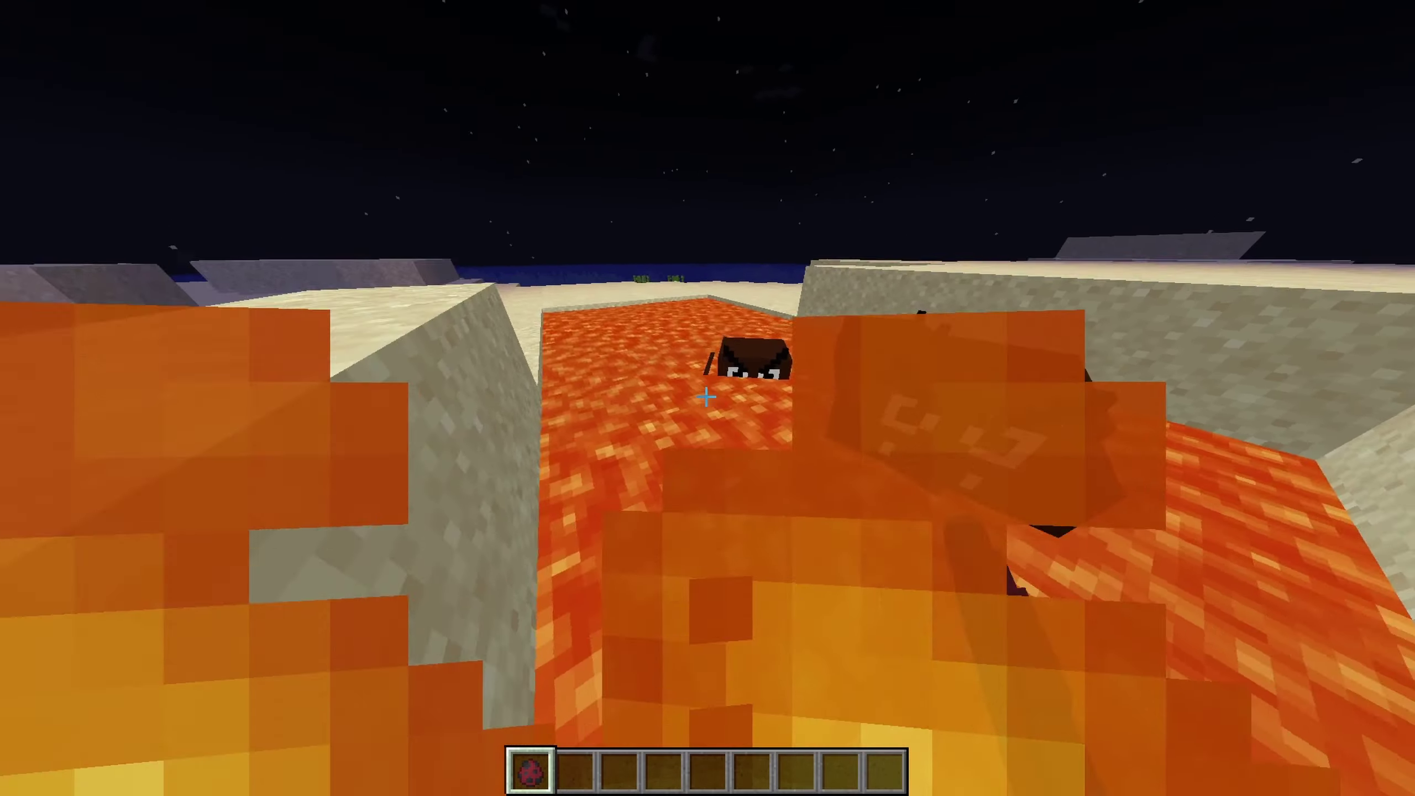
{"action": "right_click", "coordinate": [706, 397]}
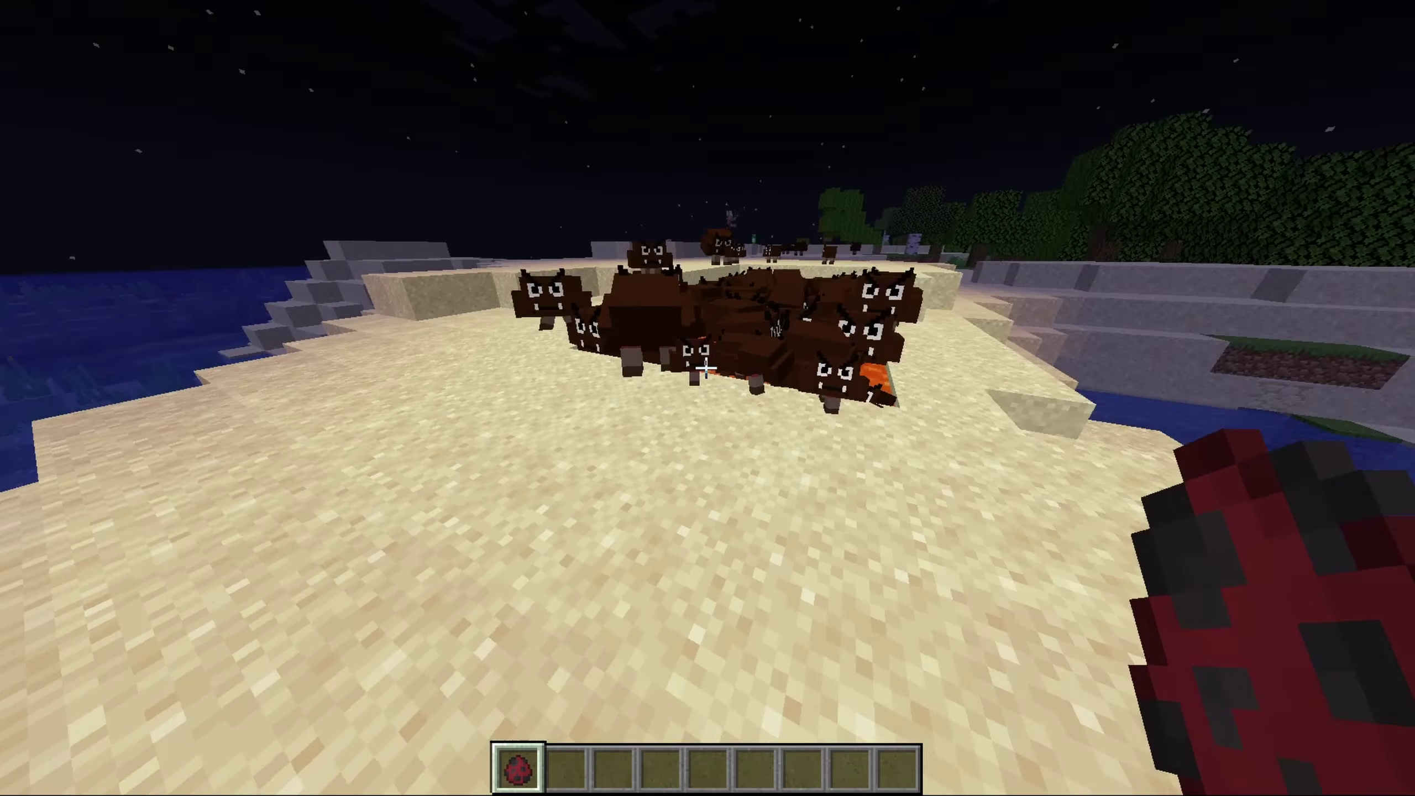
{"action": "right_click", "coordinate": [705, 395]}
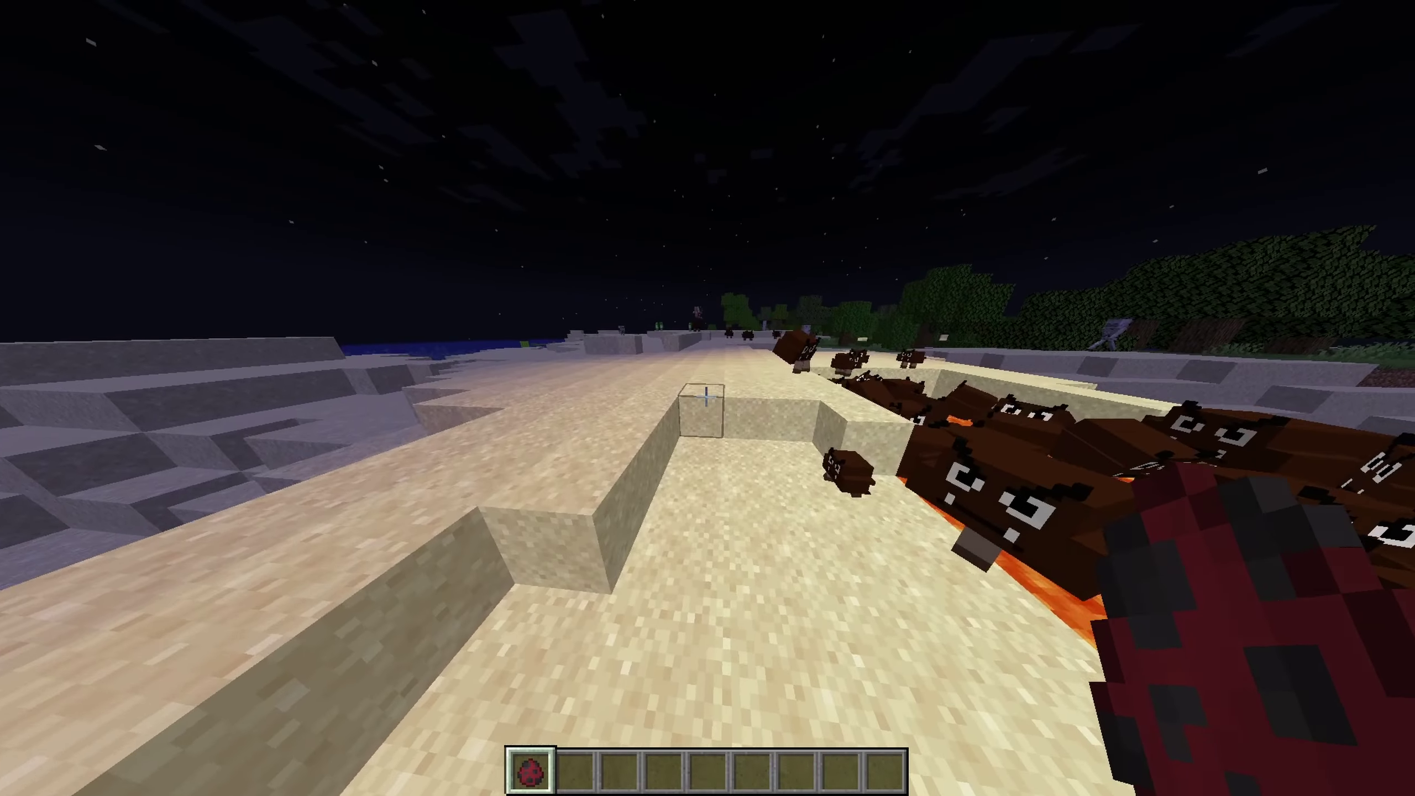